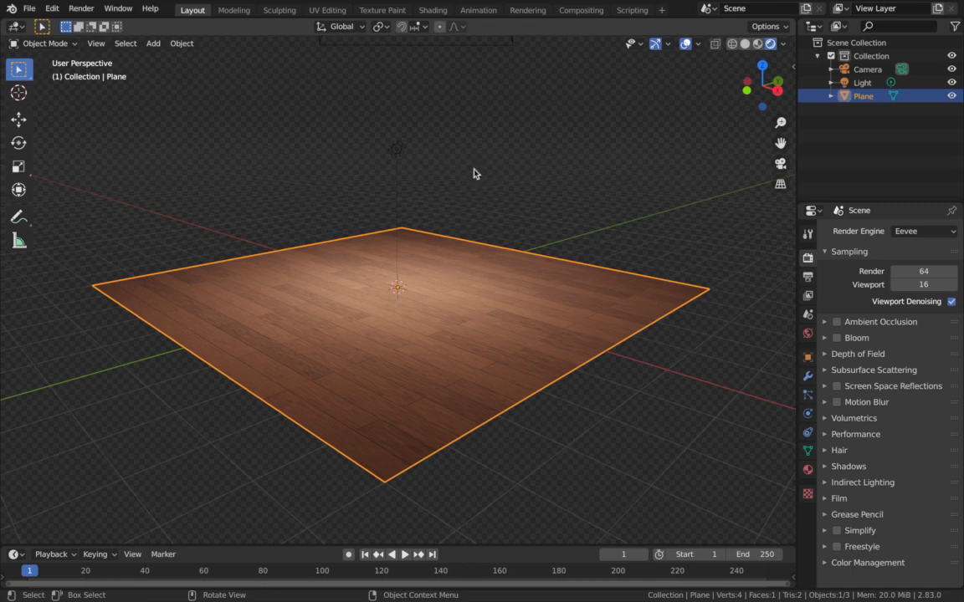
- Select the point light above the plane and display its light settings
left_click(397, 150)
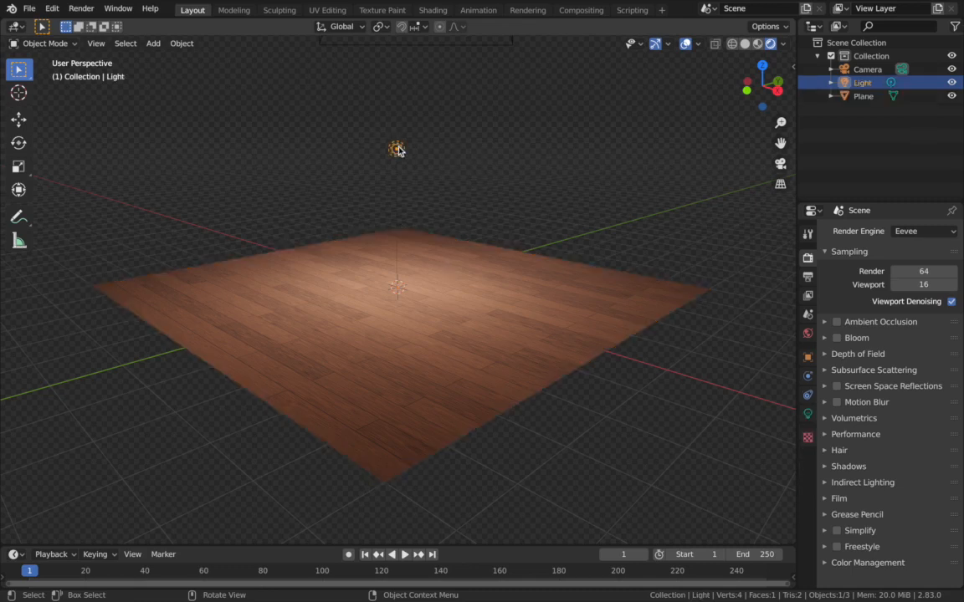
left_click(807, 414)
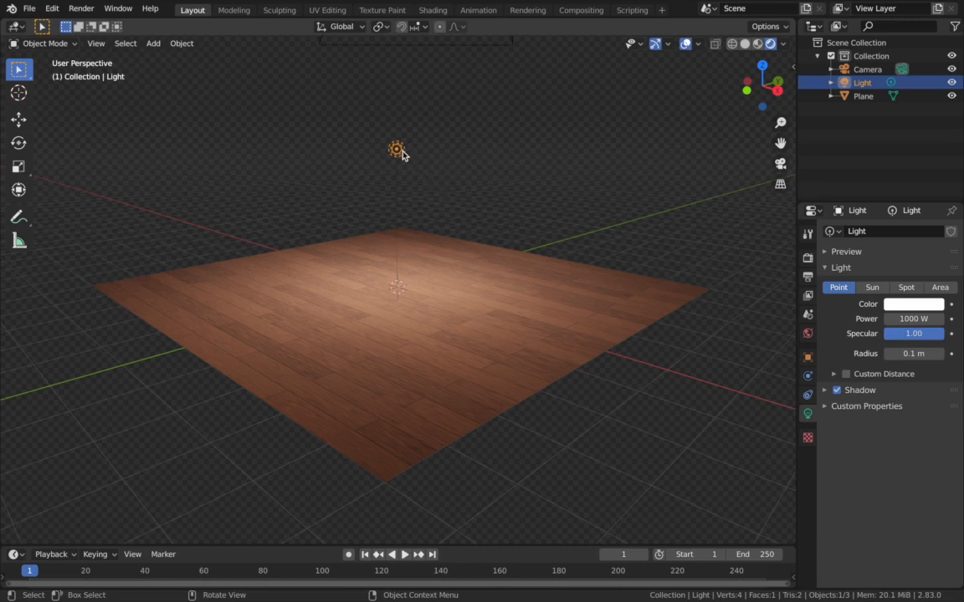
scroll(400, 219, "down", 2)
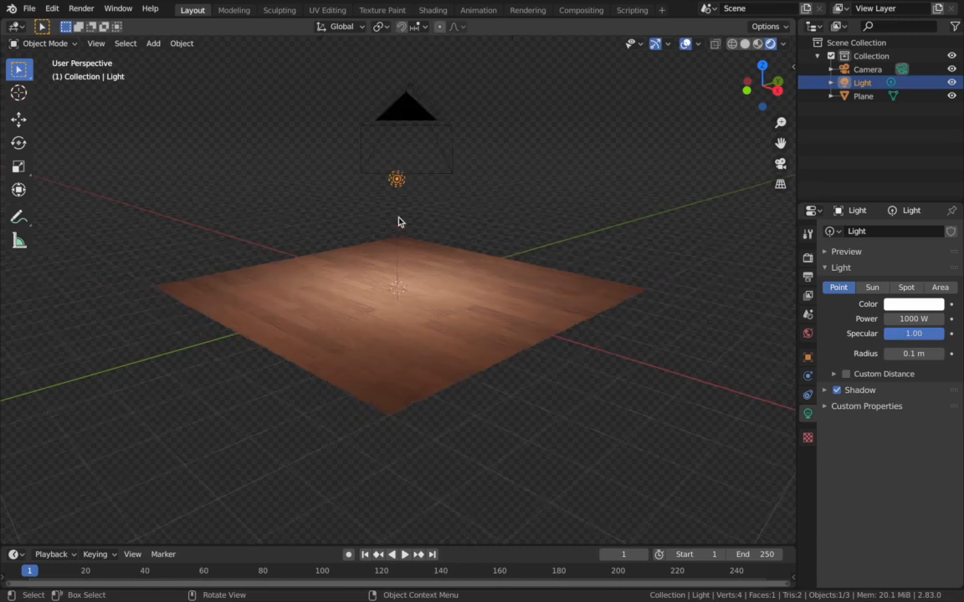
- Open the Shading workspace with the wooden floor plane selected and seen through the camera
left_click(450, 353)
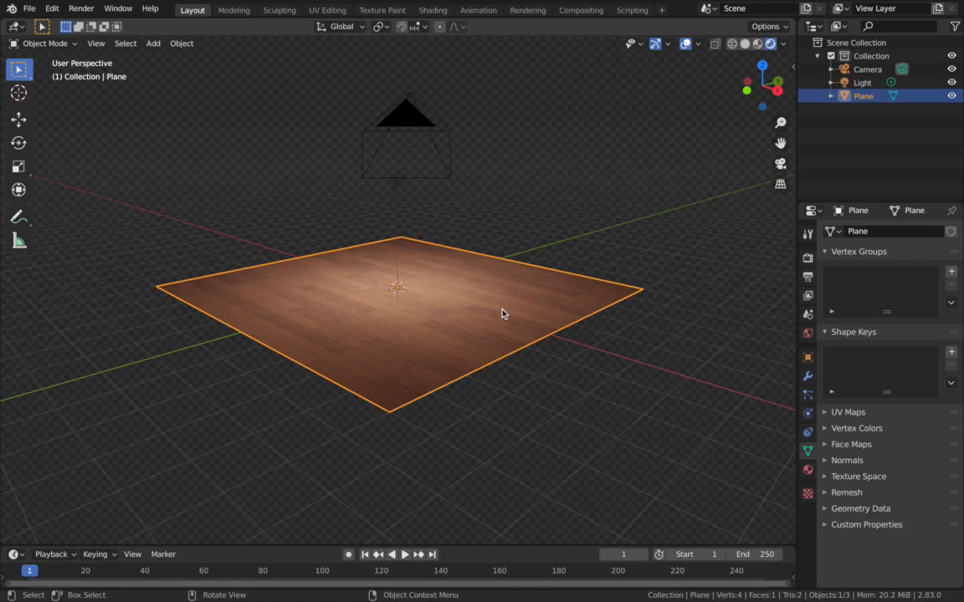
key("KP_0")
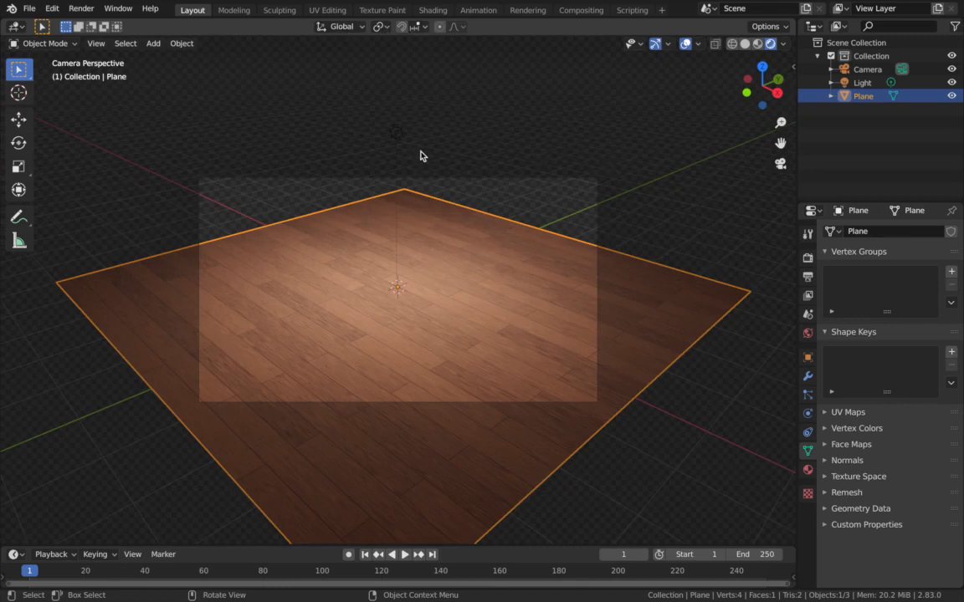
left_click(433, 10)
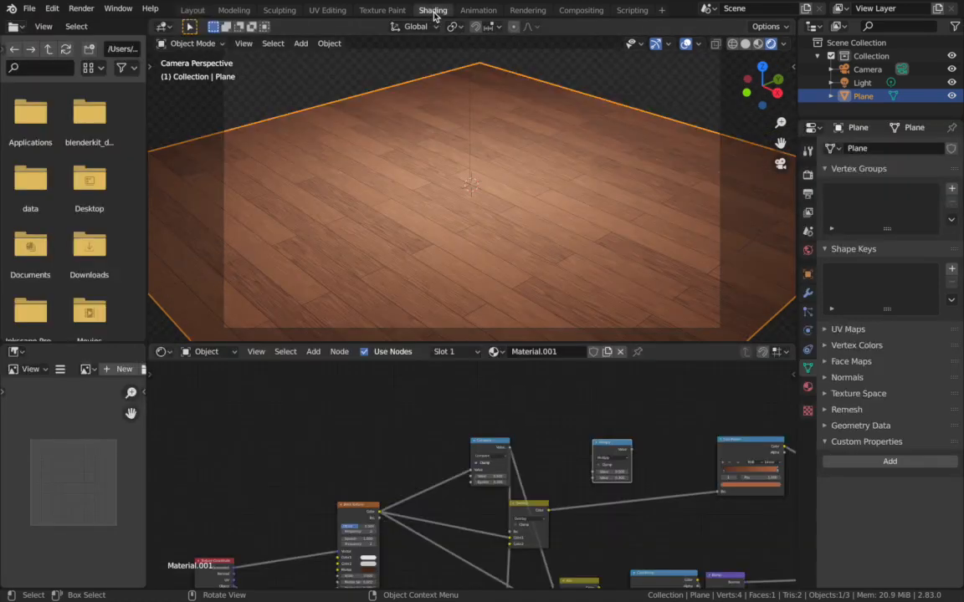
- Delete the unconnected Multiply node from the plane's existing material
scroll(409, 482, "down", 3)
scroll(410, 482, "up", 2)
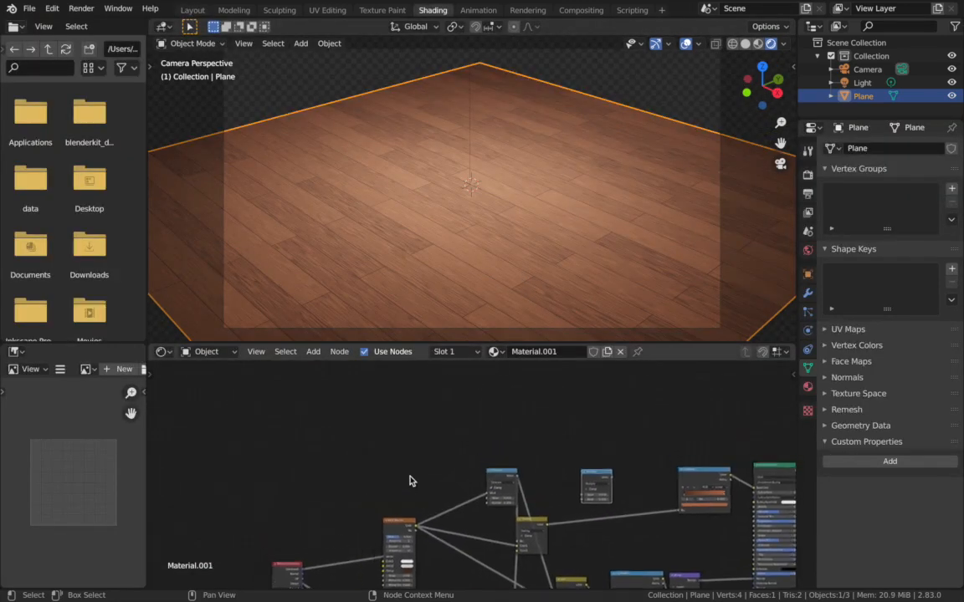
scroll(410, 482, "right", 5)
scroll(410, 482, "down", 3)
scroll(410, 482, "down", 2)
scroll(410, 482, "down", 2)
scroll(410, 482, "left", 1)
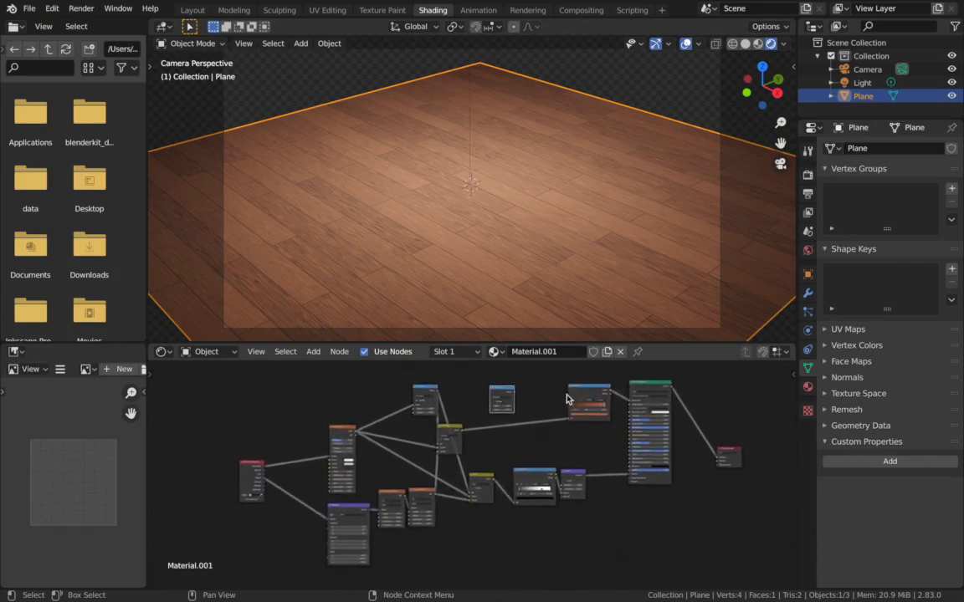
key("x")
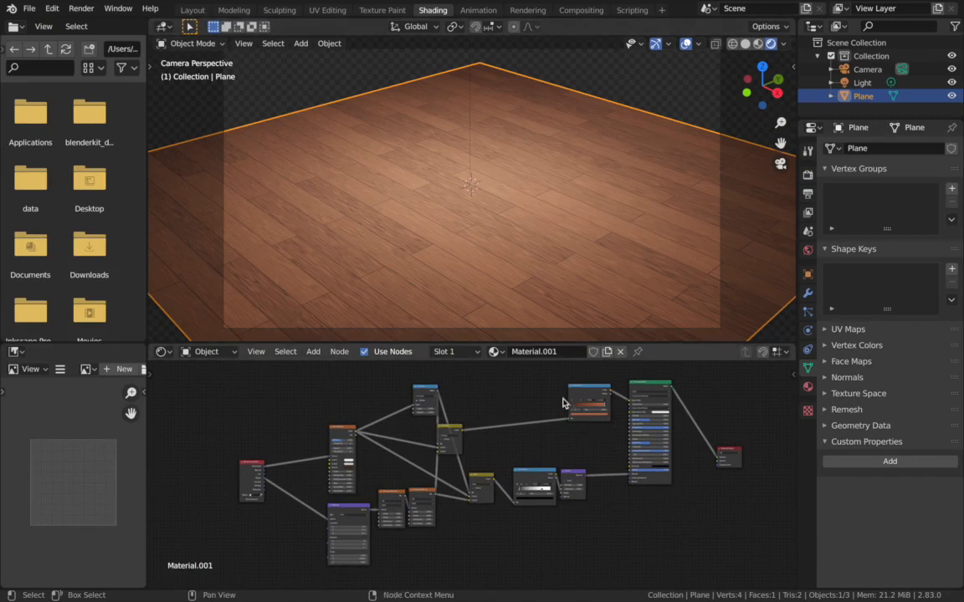
- Replace the plane's existing material with a new material named "wood"
left_click(620, 356)
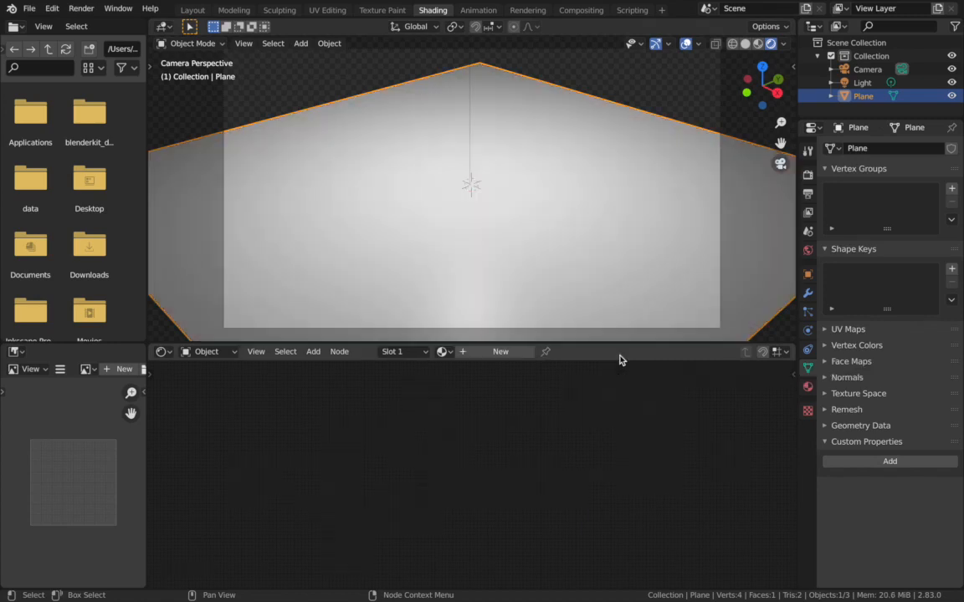
left_click(493, 356)
left_click(554, 353)
type("wood")
key("Return")
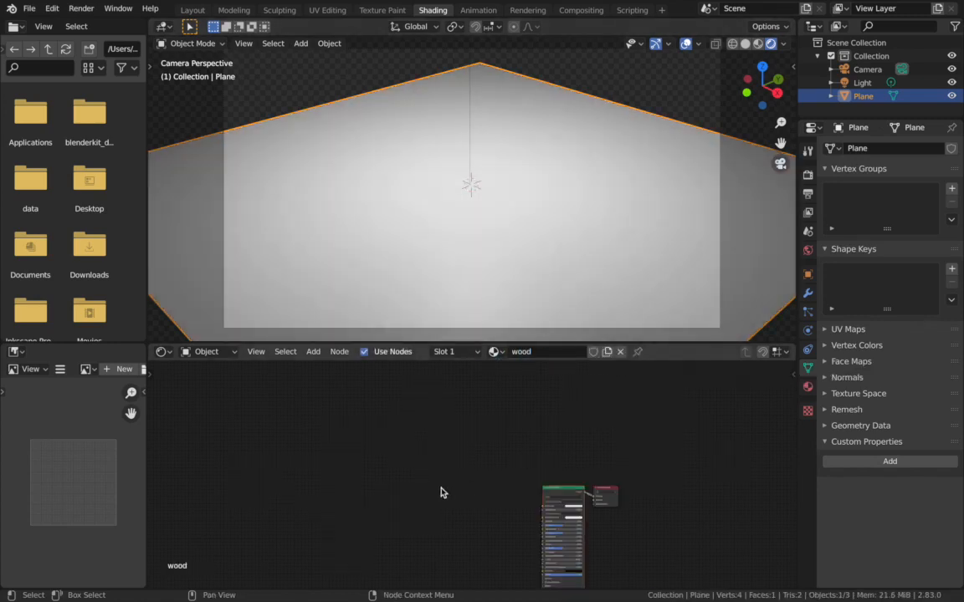
- Add a Brick Texture node and place it before the Principled BSDF
key("Home")
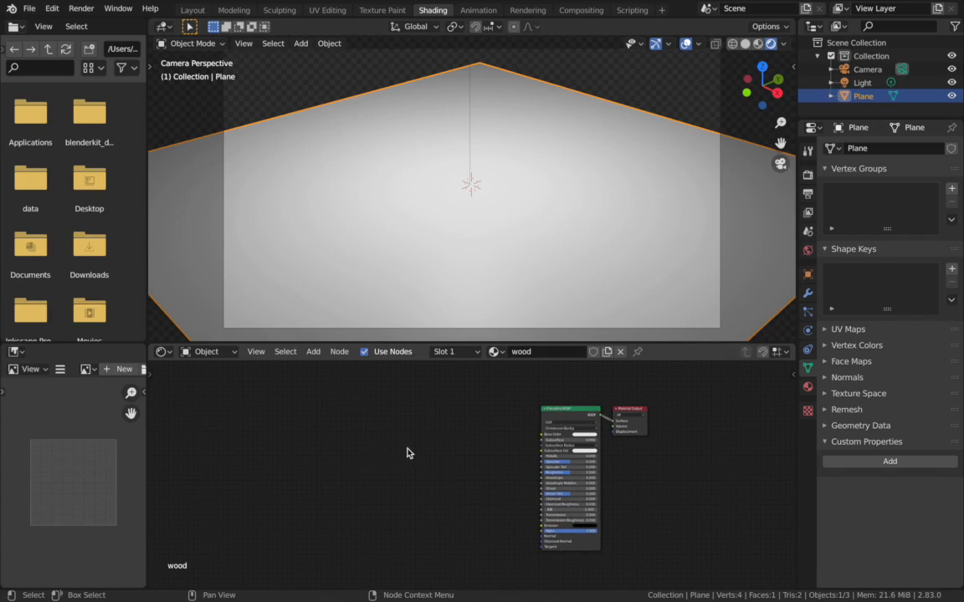
key("shift+a")
left_click(370, 445)
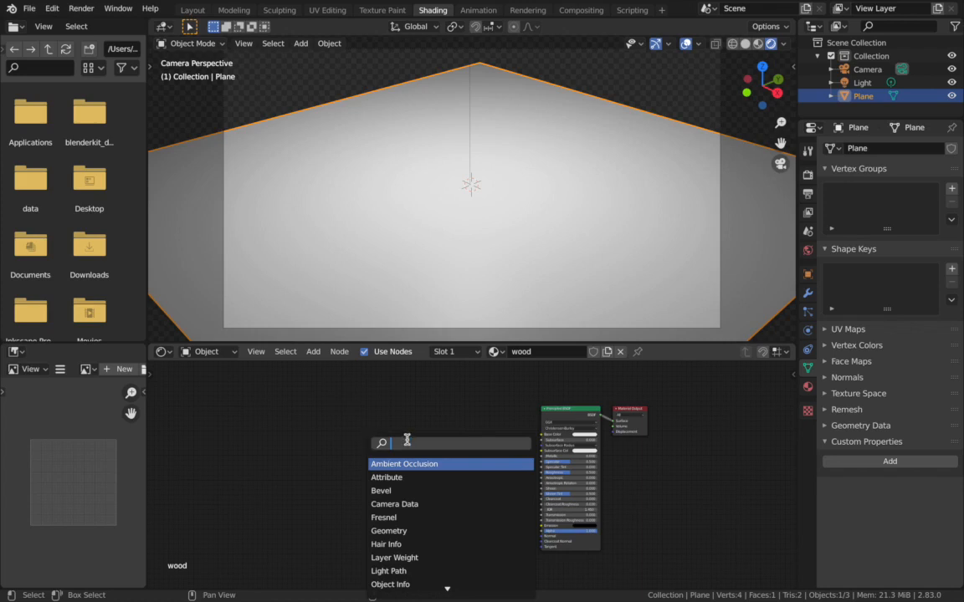
type("bric")
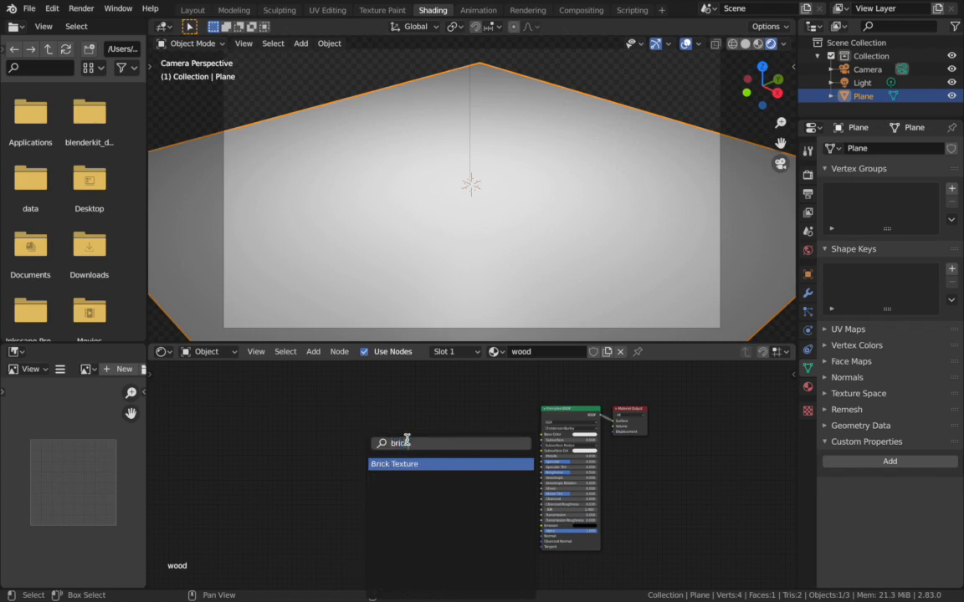
key("Return")
left_click(409, 403)
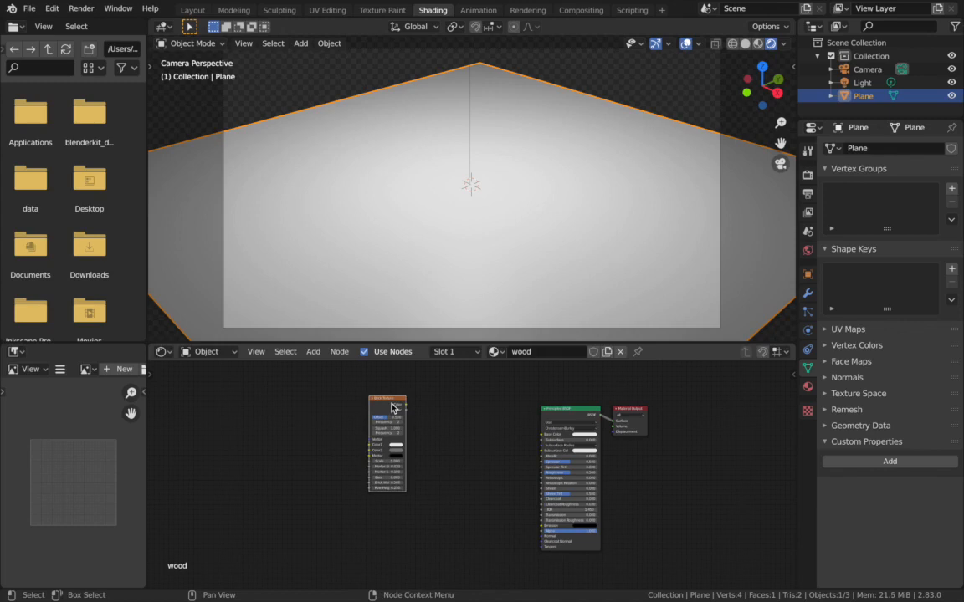
- Add a Texture Coordinate node ahead of the Brick Texture and remove the Mapping node that comes with it
key("ctrl+t")
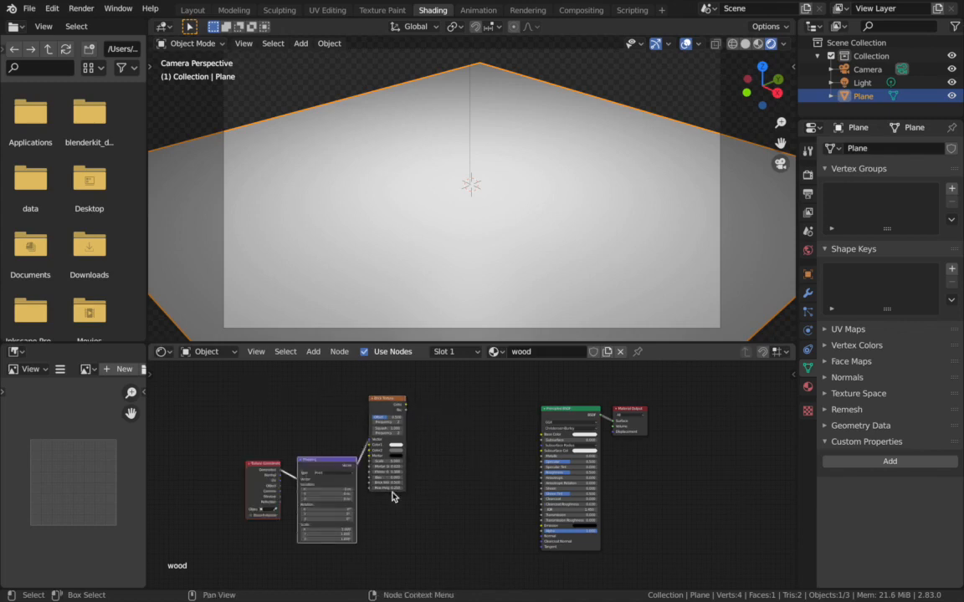
scroll(467, 479, "up", 1)
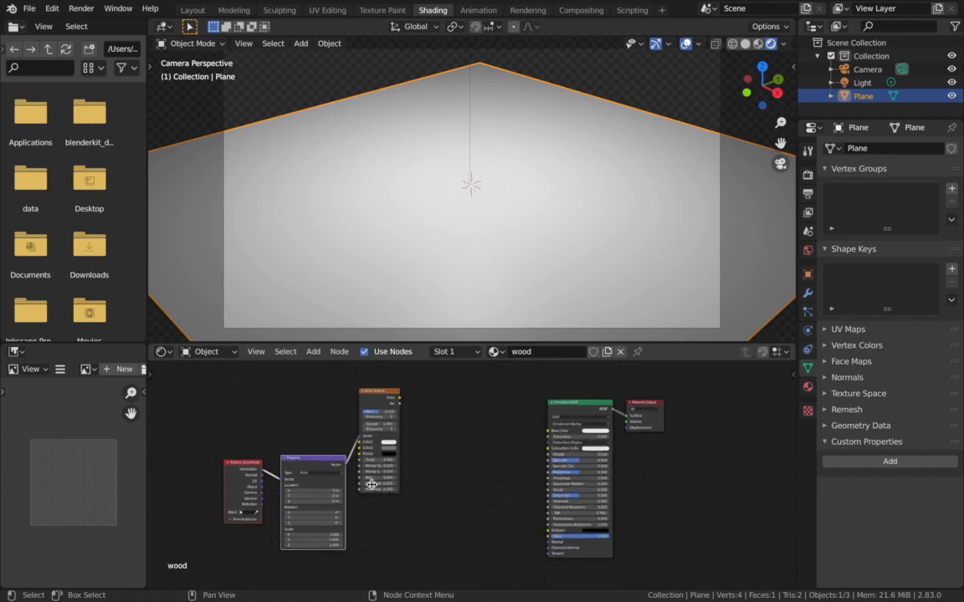
left_click_drag(311, 509, 284, 441)
key("x")
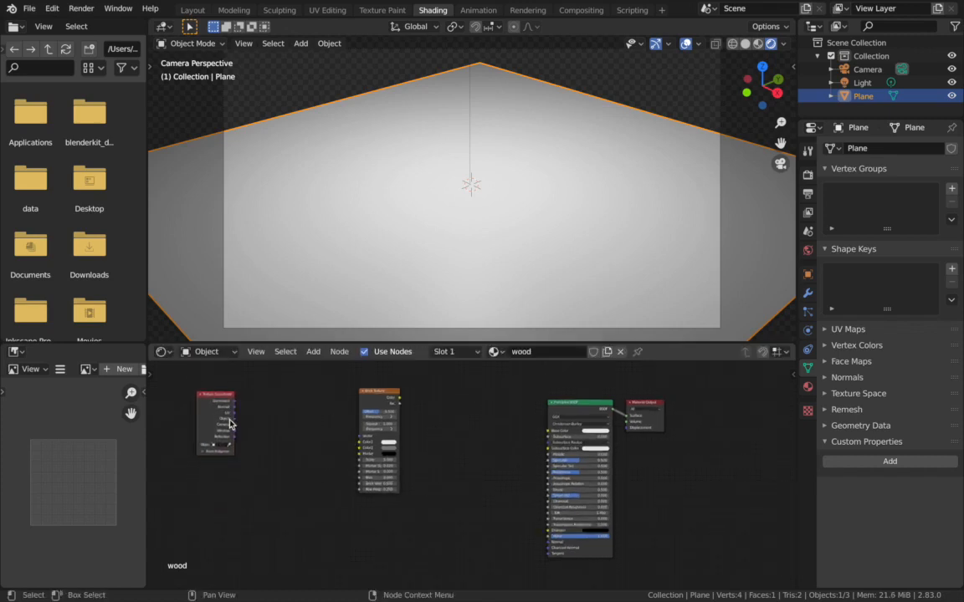
- Connect the Object coordinates to the Brick Texture's Vector and the brick Color to the Principled BSDF's Base Color
left_click_drag(235, 418, 359, 437)
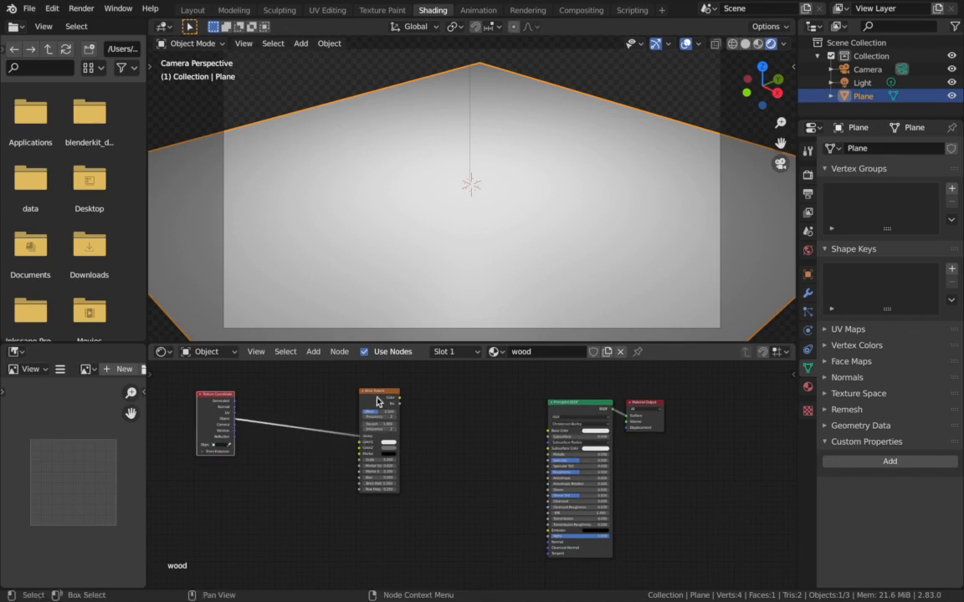
left_click_drag(399, 398, 551, 432)
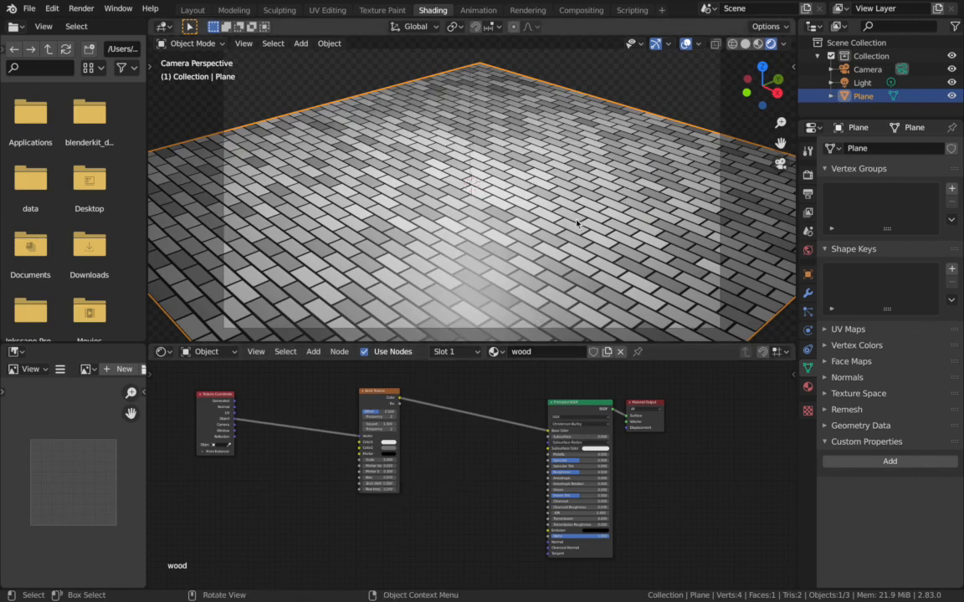
- Reduce the Brick Texture's Scale to 1.7 while viewing the plane from above
scroll(562, 253, "up", 3)
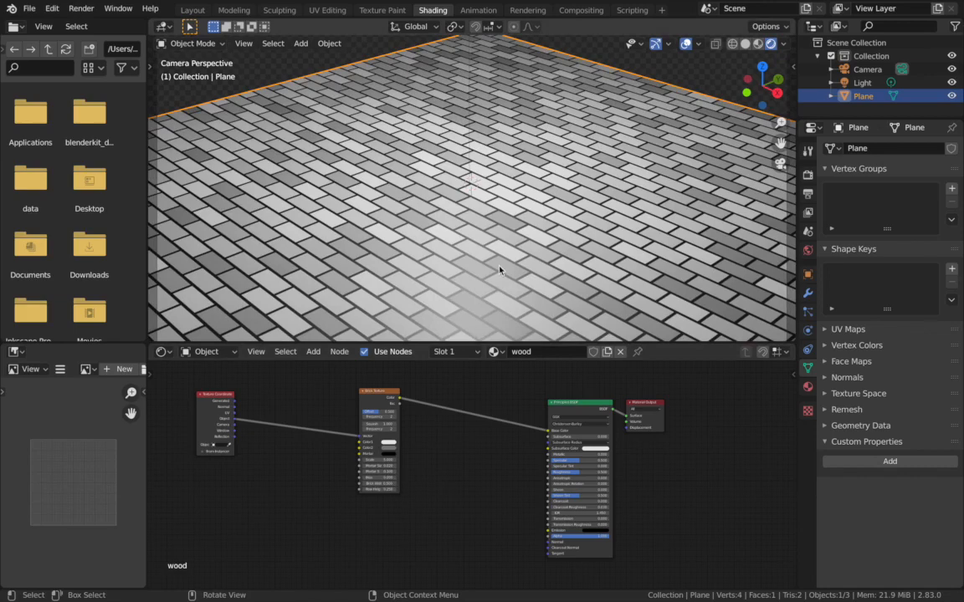
key("KP_7")
key("KP_5")
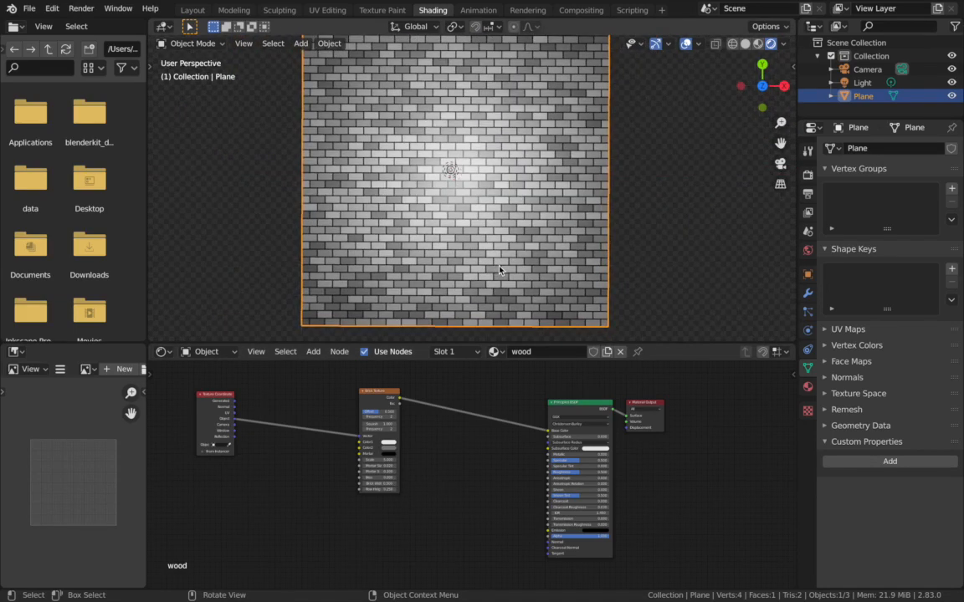
scroll(500, 270, "down", 1, "shift")
scroll(499, 270, "up", 2, "shift")
scroll(499, 271, "down", 1)
scroll(414, 452, "up", 3)
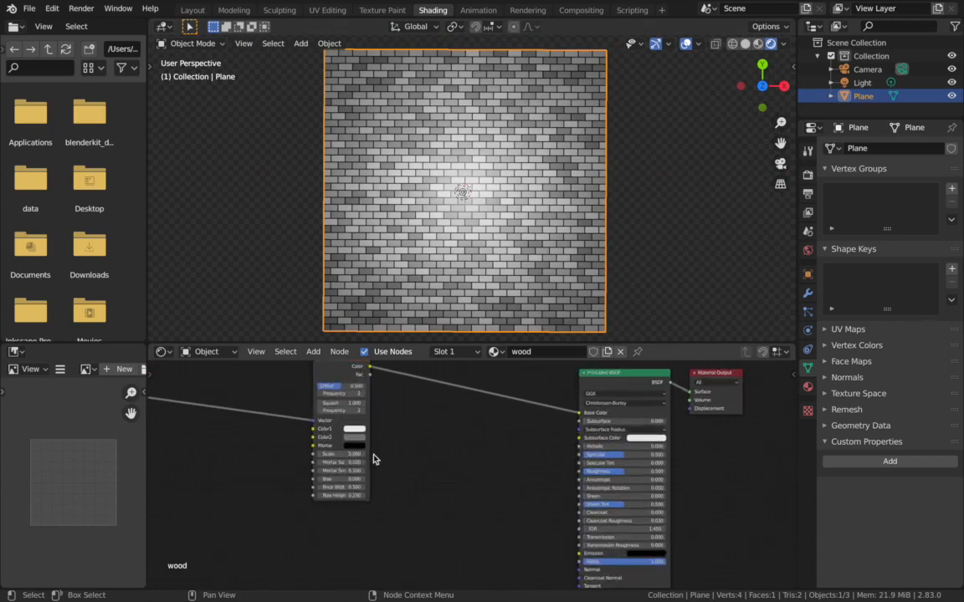
left_click_drag(342, 455, 314, 454)
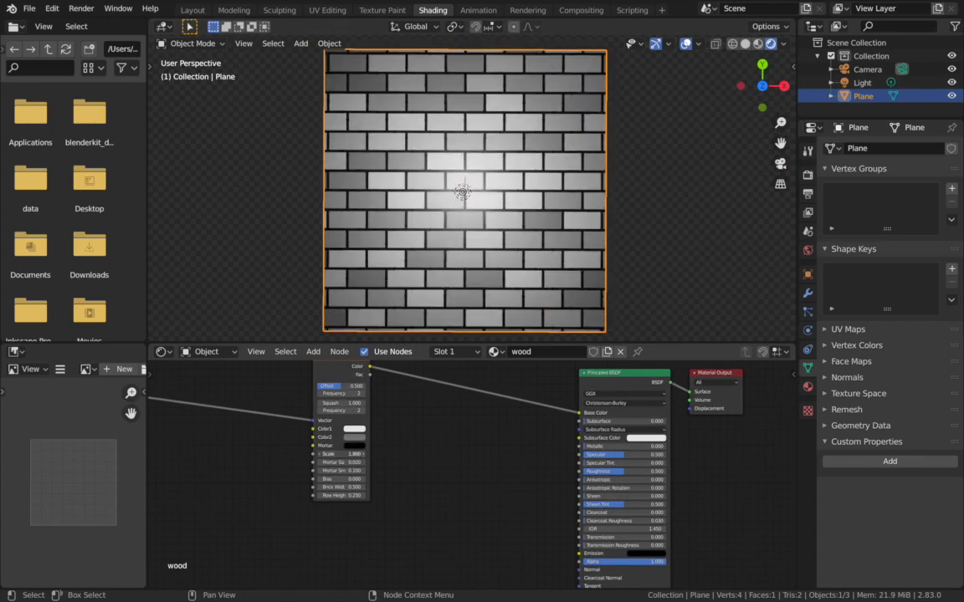
left_click_drag(314, 454, 313, 454, "shift")
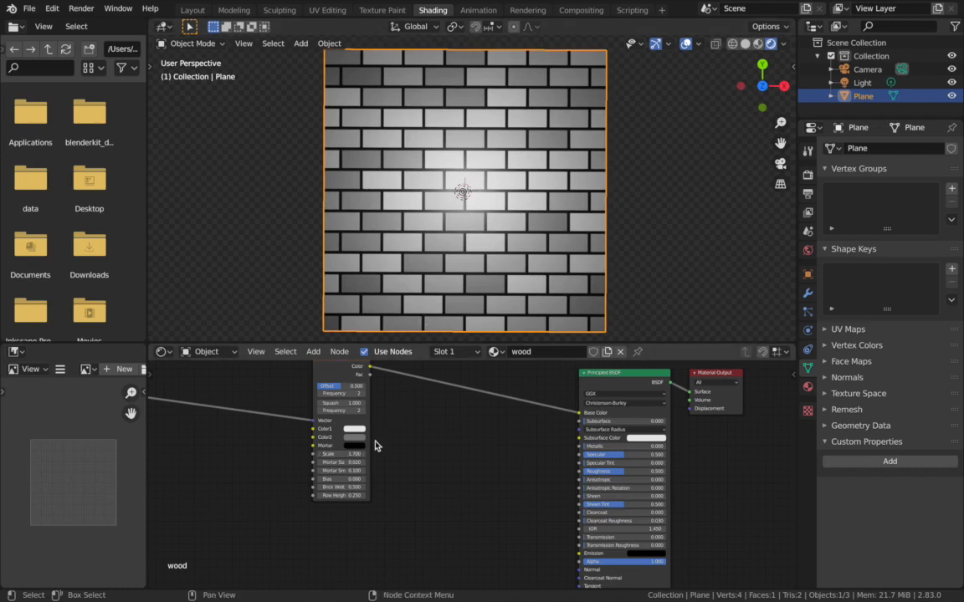
- Set the Brick Texture's Brick Width to 1.1 and Row Height to 0.15 for plank proportions
left_click_drag(339, 487, 341, 487)
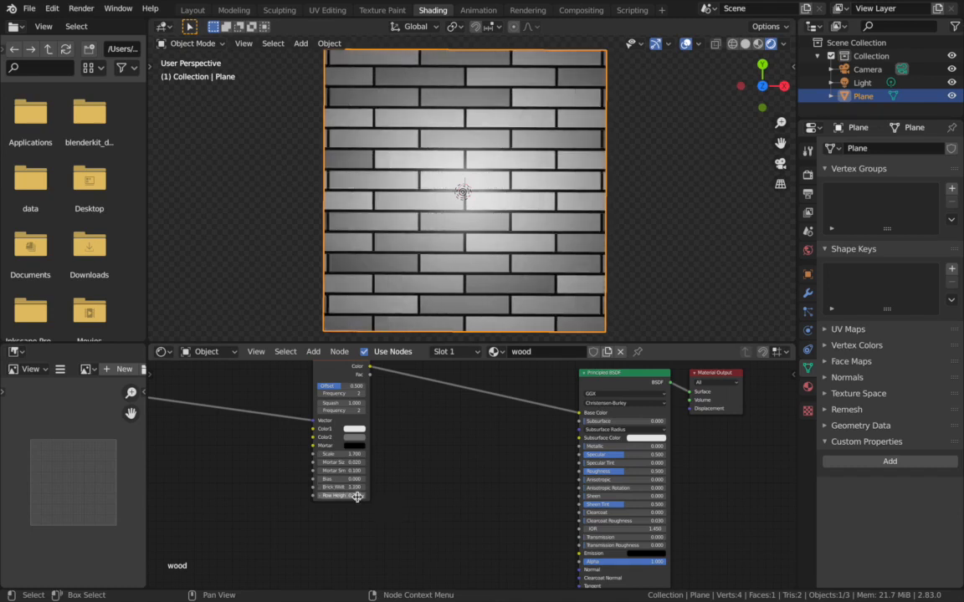
left_click(357, 497)
key("BackSpace")
type("0.15")
key("Return")
- Set the Brick Texture's Mortar Size to 0.001 to thin the gaps between planks
middle_click_drag(639, 179, 639, 178)
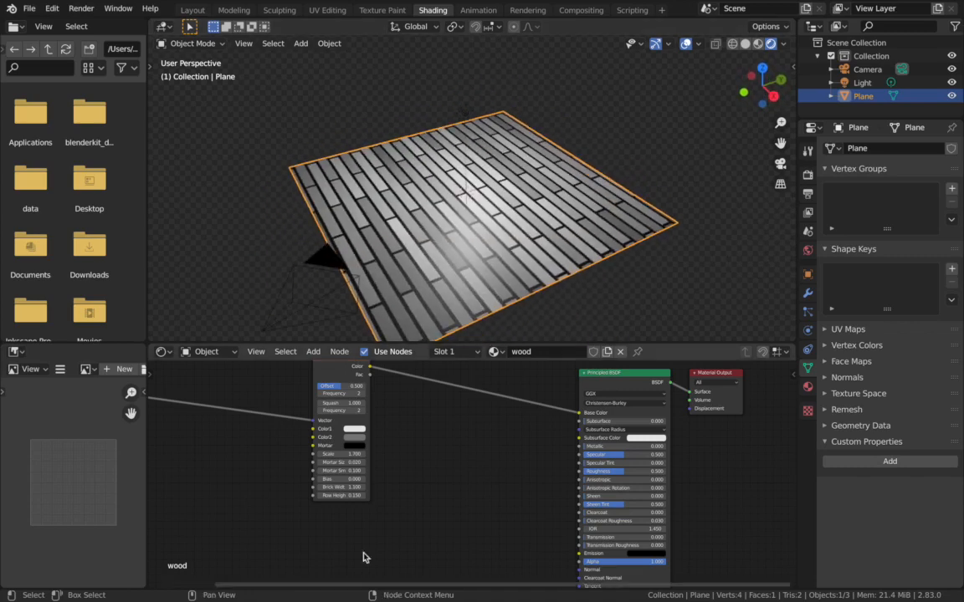
left_click(346, 463)
type(".")
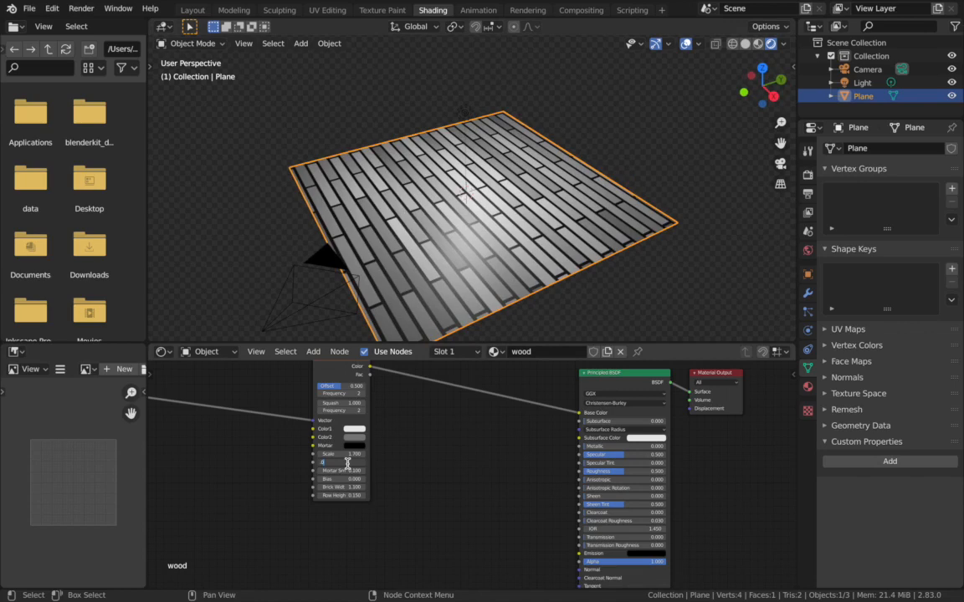
type("001")
key("Return")
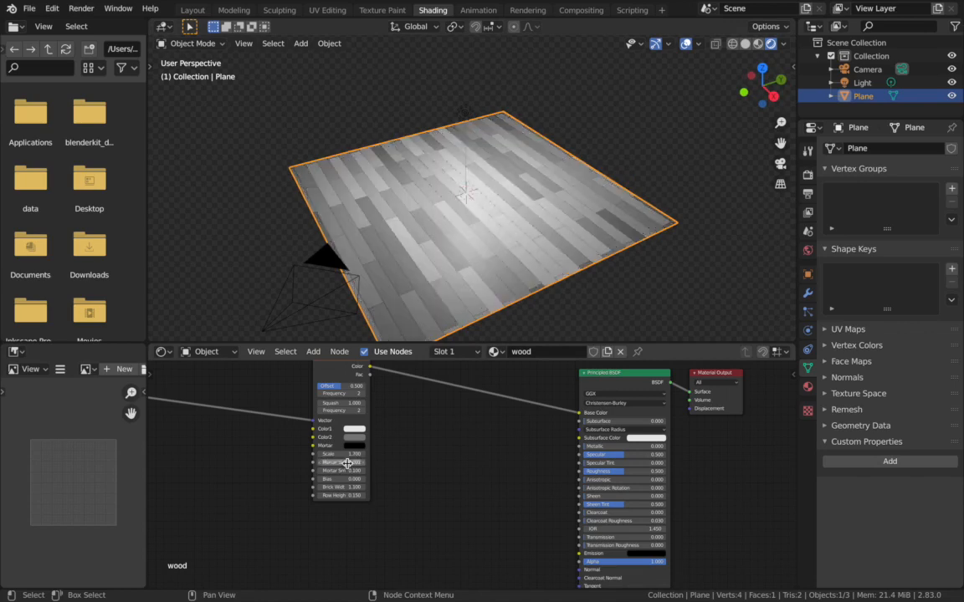
- Set the Brick Texture's Bias to 1, with the planks viewed up close
middle_click_drag(533, 312, 533, 310)
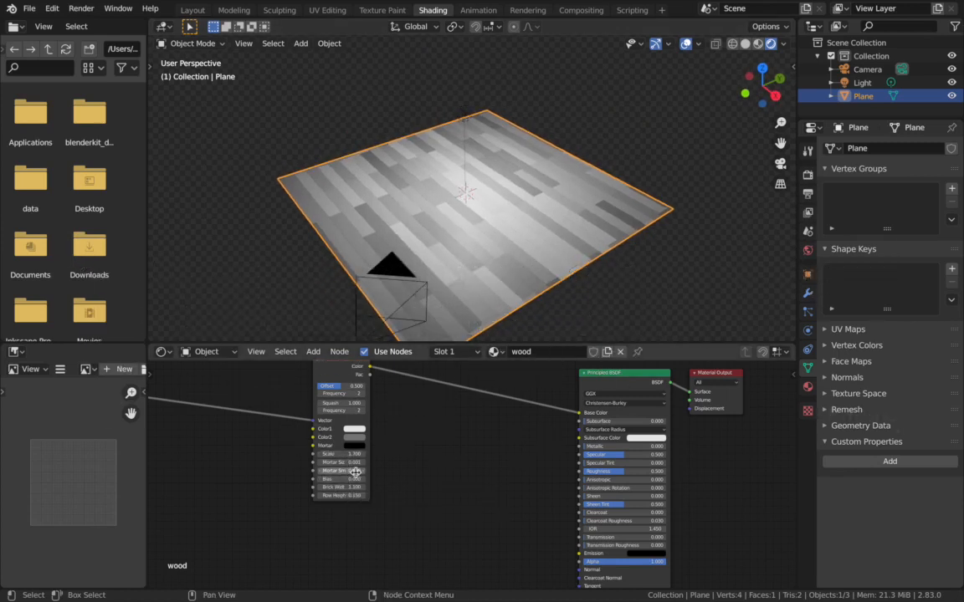
middle_click_drag(517, 321, 392, 240)
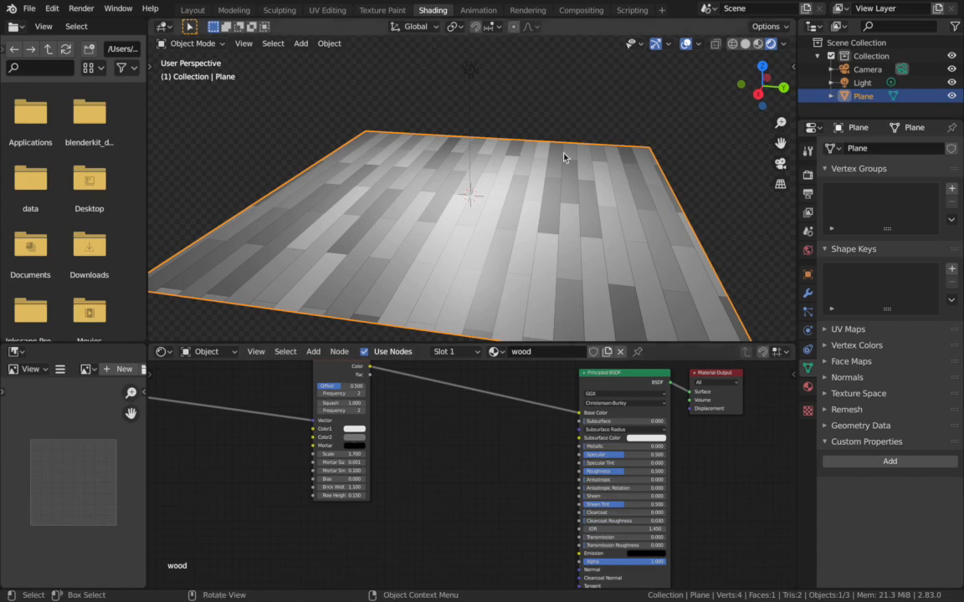
scroll(565, 156, "up", 2)
middle_click_drag(565, 156, 565, 157)
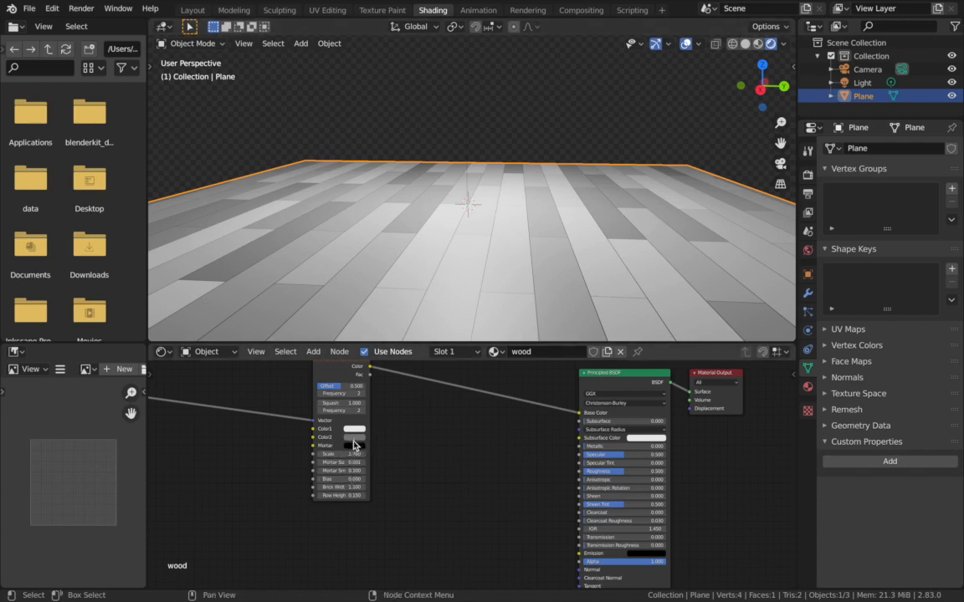
left_click(356, 479)
type("0.0")
key("Return")
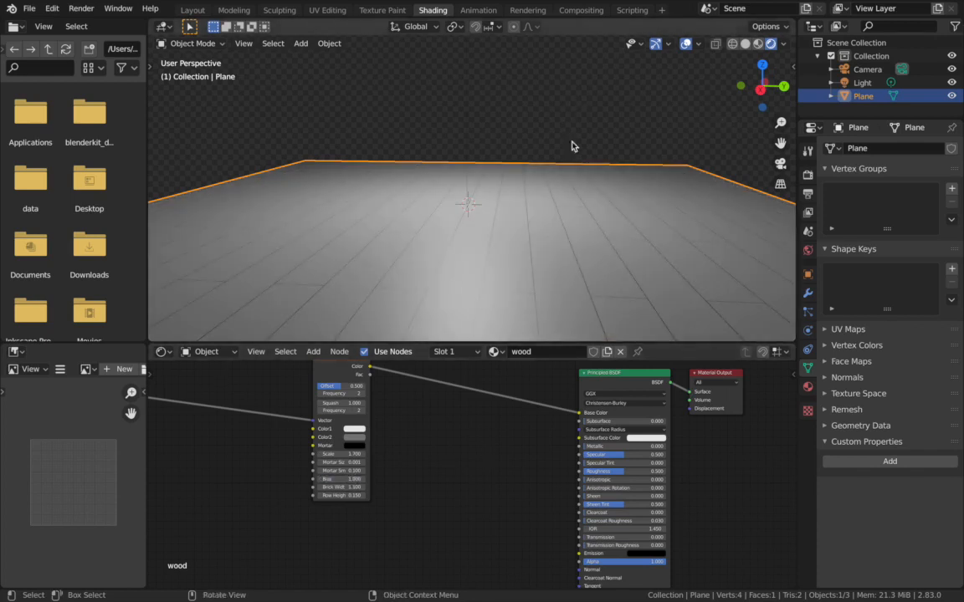
- Return the Brick Texture's Bias to 0
left_click(356, 478)
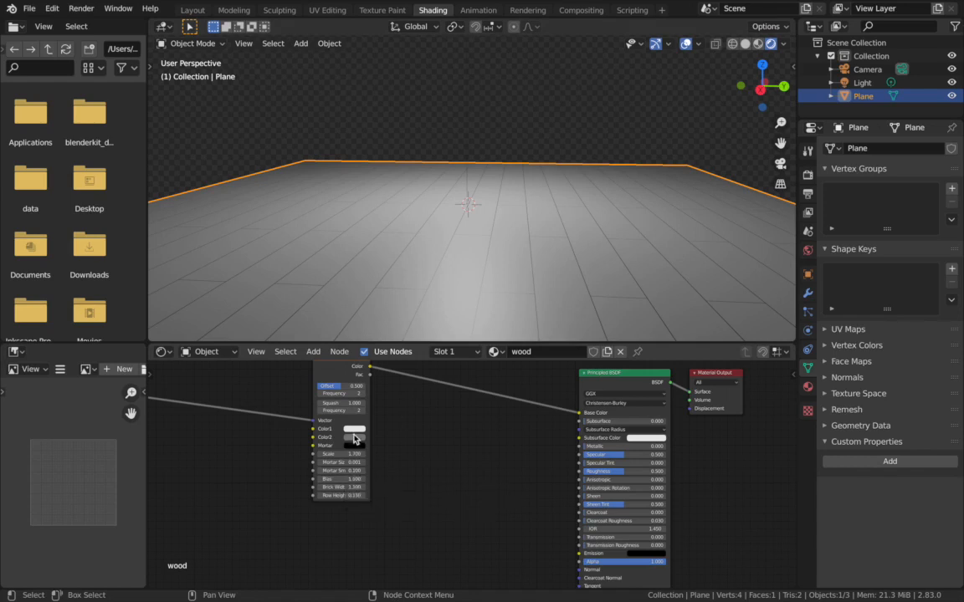
type("1.0")
type("0")
key("Return")
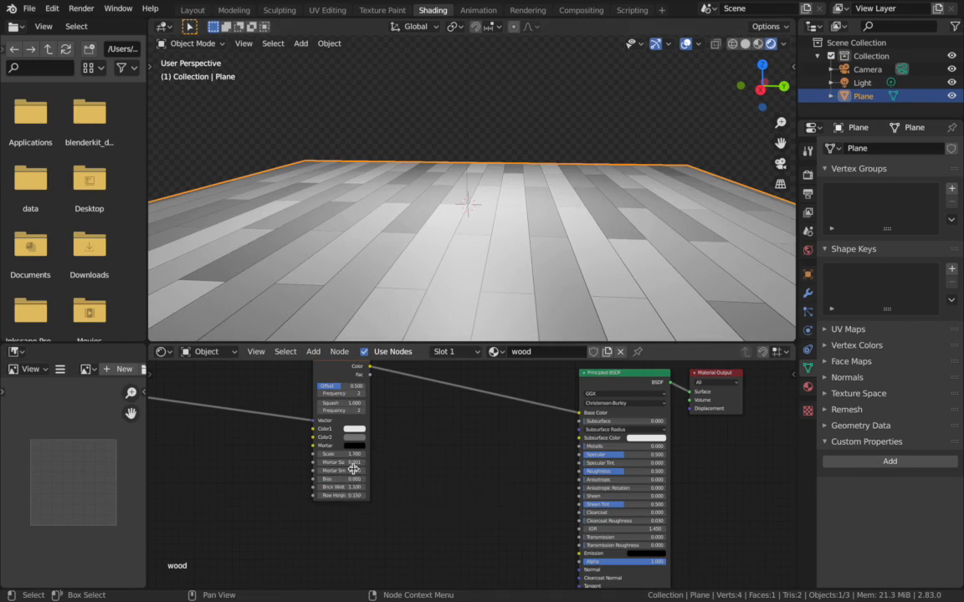
- Set the Brick Texture's Bias to -1 so the planks use only the first color
left_click(352, 479)
type("1")
key("Return")
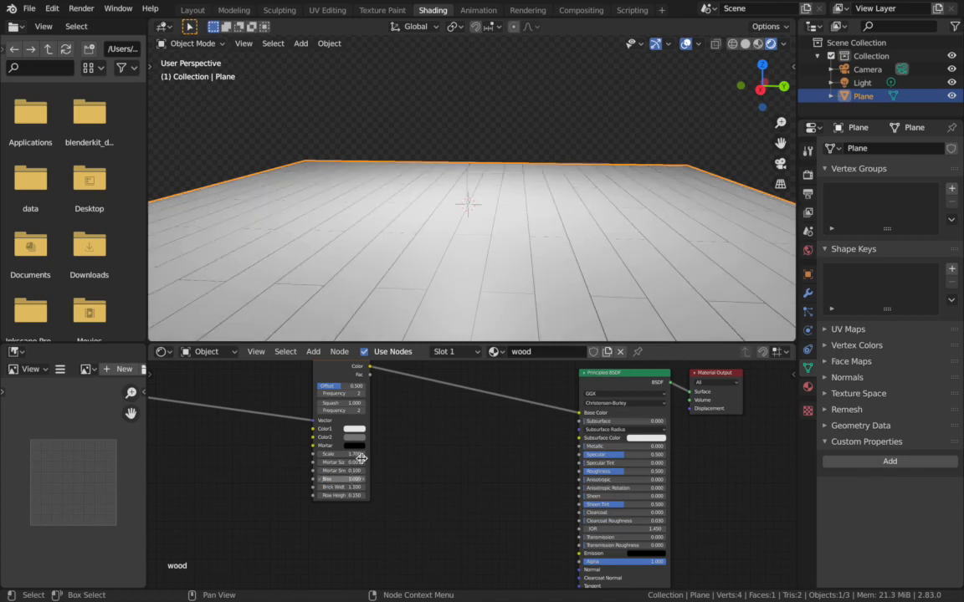
- Set the Brick Texture's Bias back to 0 so the planks mix both colors
middle_click_drag(456, 325, 456, 326)
double_click(355, 480)
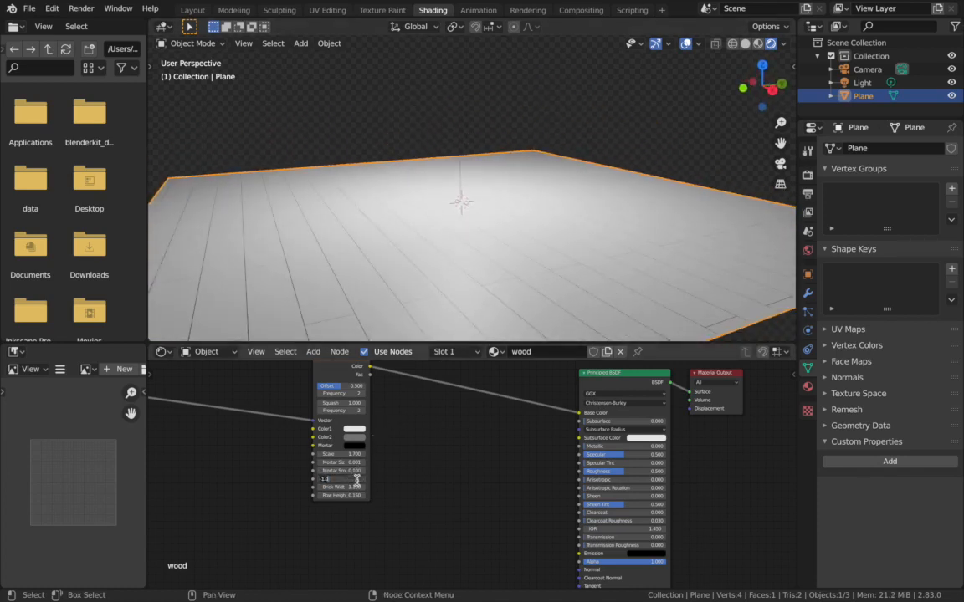
type("0")
key("Return")
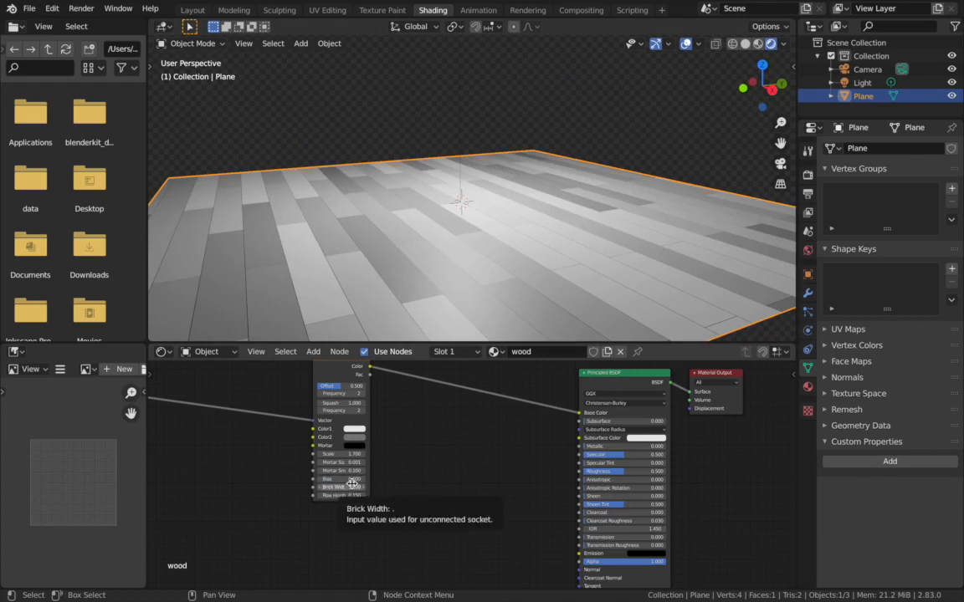
- Lighten the Brick Texture's Color2 to a lighter grey to reduce the contrast between planks
left_click(354, 428)
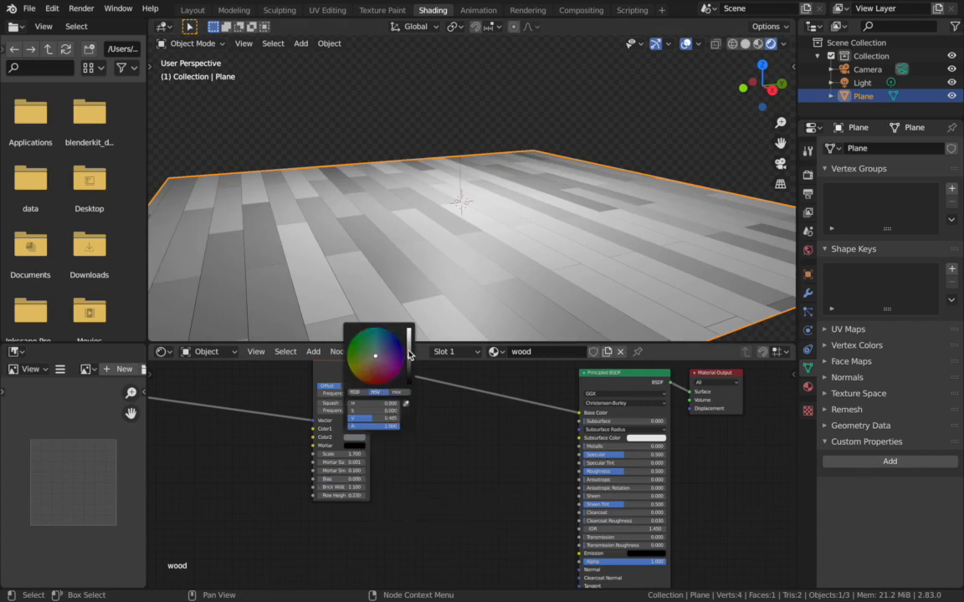
left_click_drag(409, 352, 409, 350)
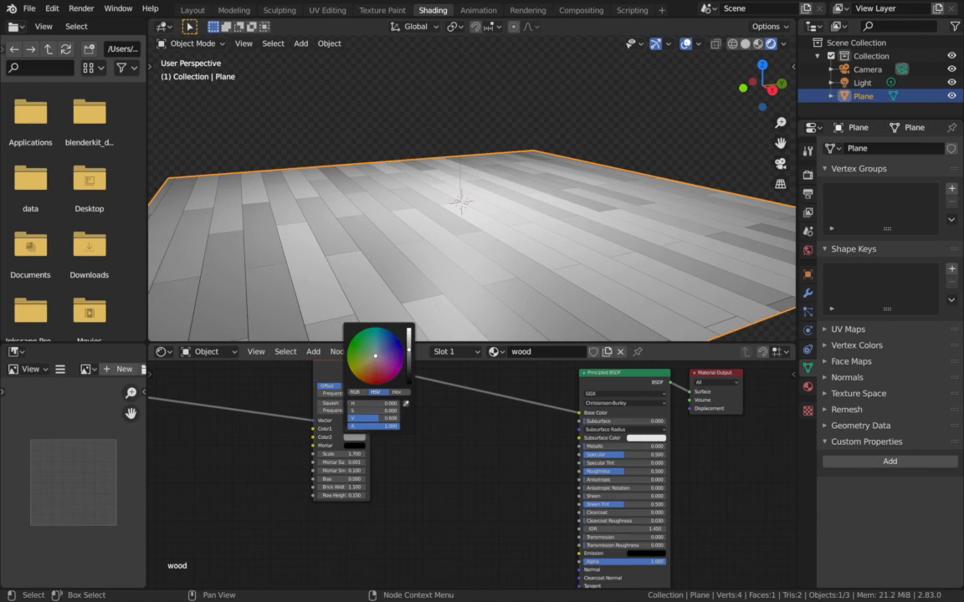
left_click_drag(409, 350, 409, 343)
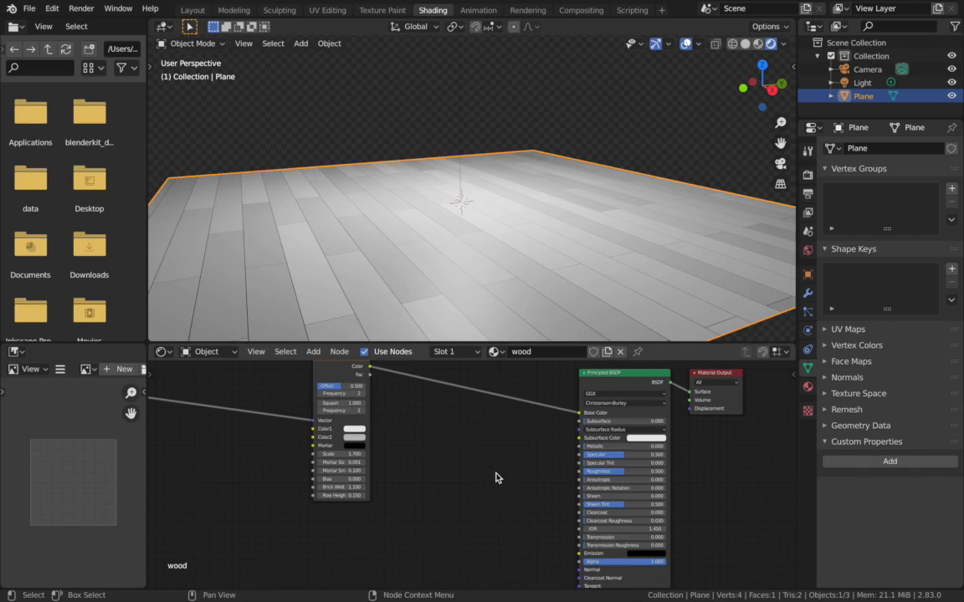
- Examine the plank pattern on the plane from different distances and through the scene camera
scroll(495, 477, "down", 1)
scroll(495, 477, "up", 1)
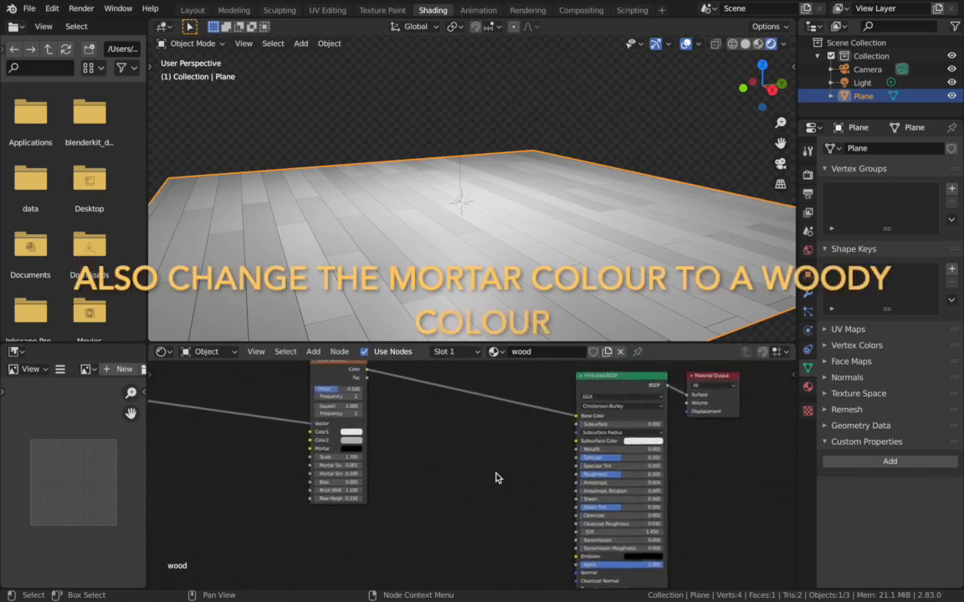
scroll(496, 478, "down", 1)
scroll(495, 477, "down", 1)
scroll(484, 268, "down", 5)
scroll(484, 268, "up", 5)
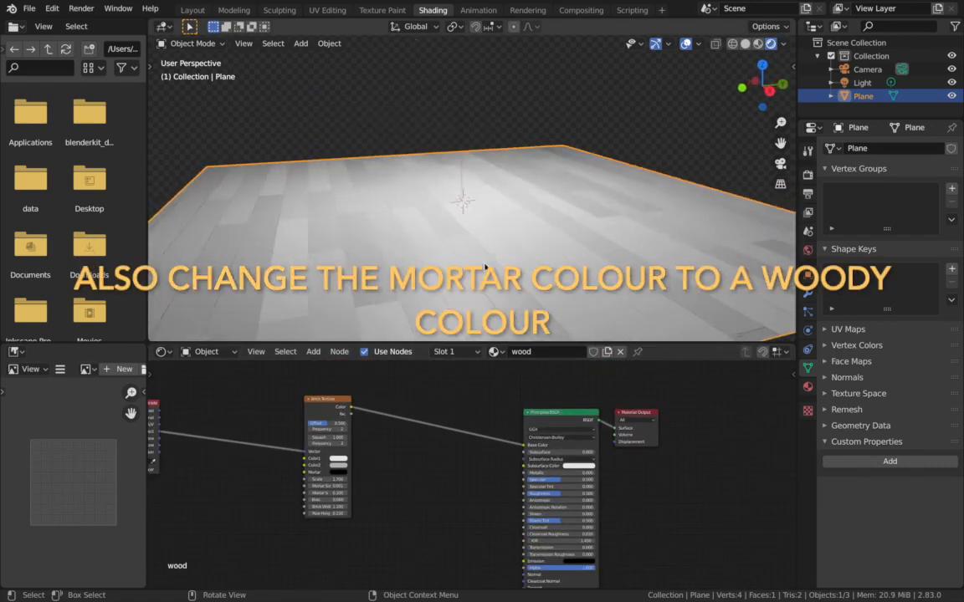
scroll(485, 268, "down", 2)
scroll(485, 268, "up", 2)
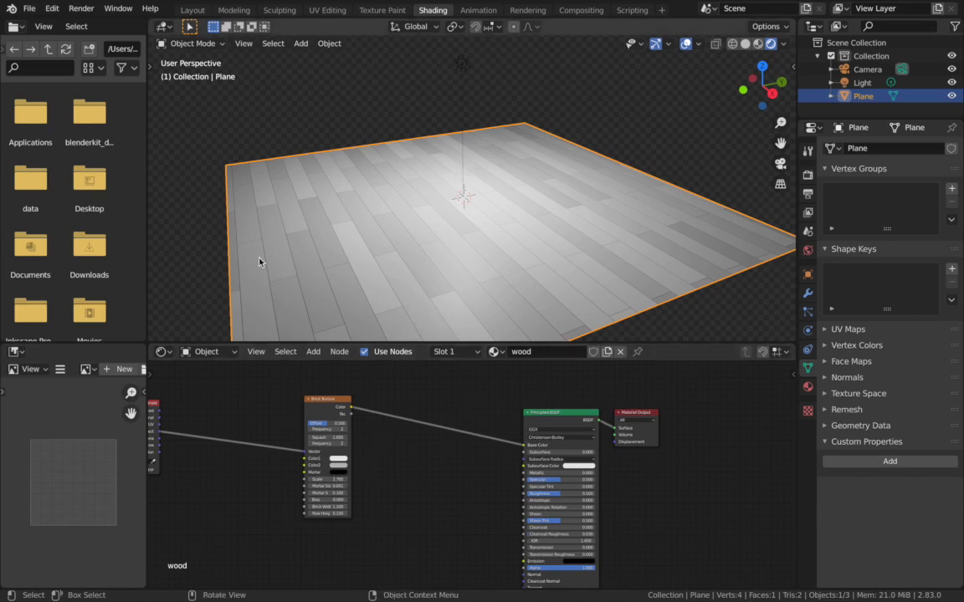
key("KP_0")
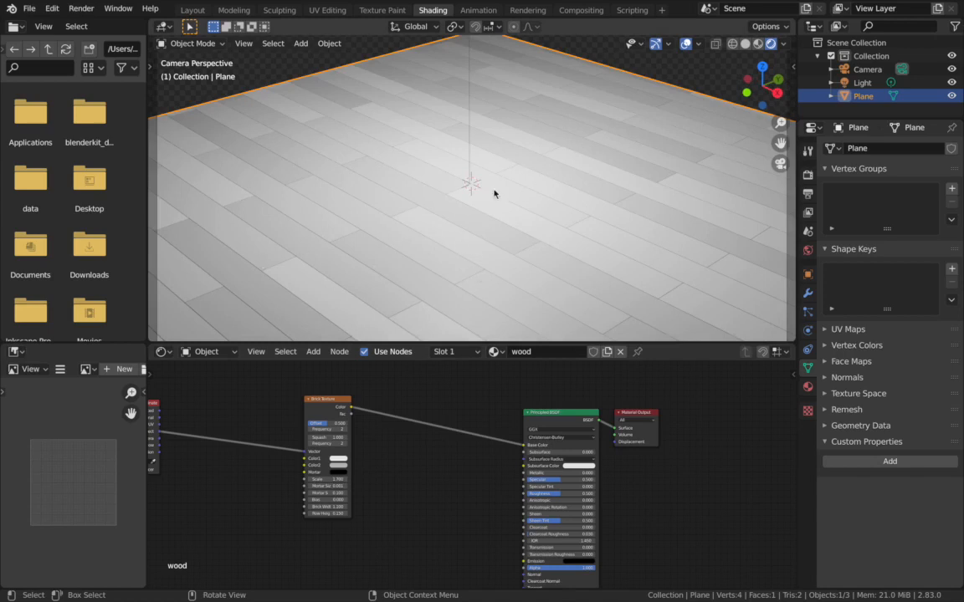
scroll(345, 136, "down", 3)
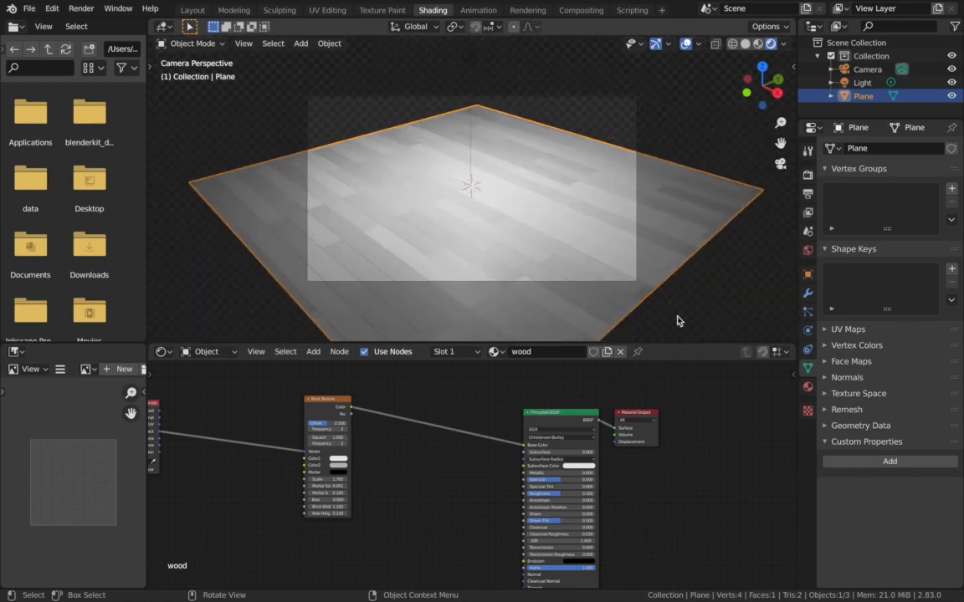
scroll(475, 493, "down", 2)
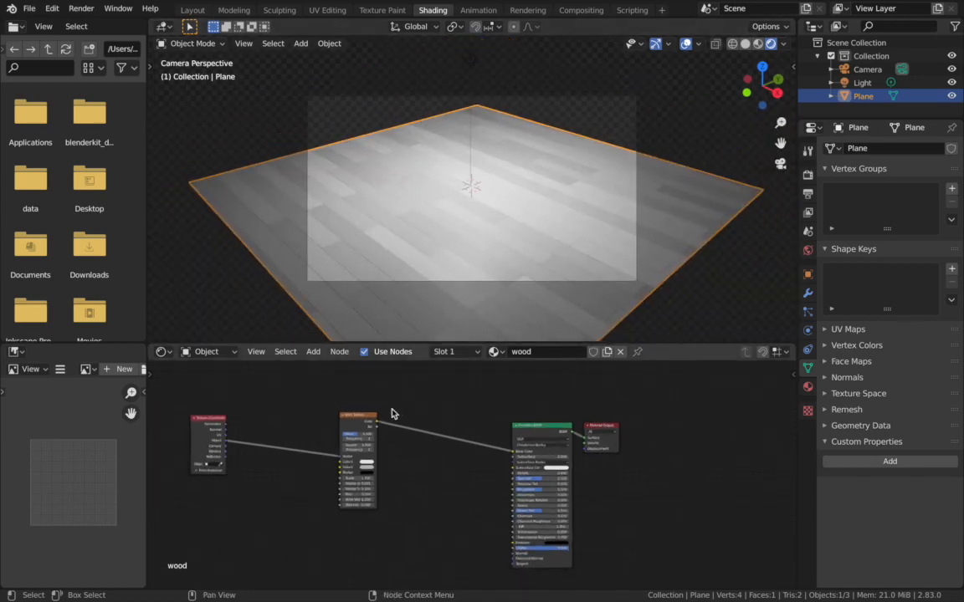
- Reposition the Brick Texture and Principled BSDF nodes to clear room for more nodes below them
left_click_drag(363, 421, 288, 384)
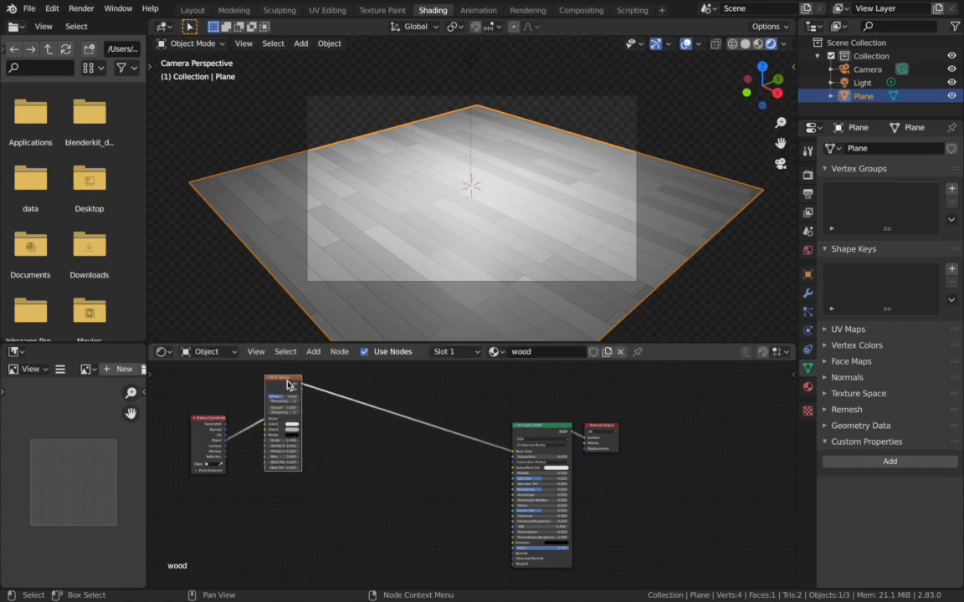
scroll(288, 384, "down", 1)
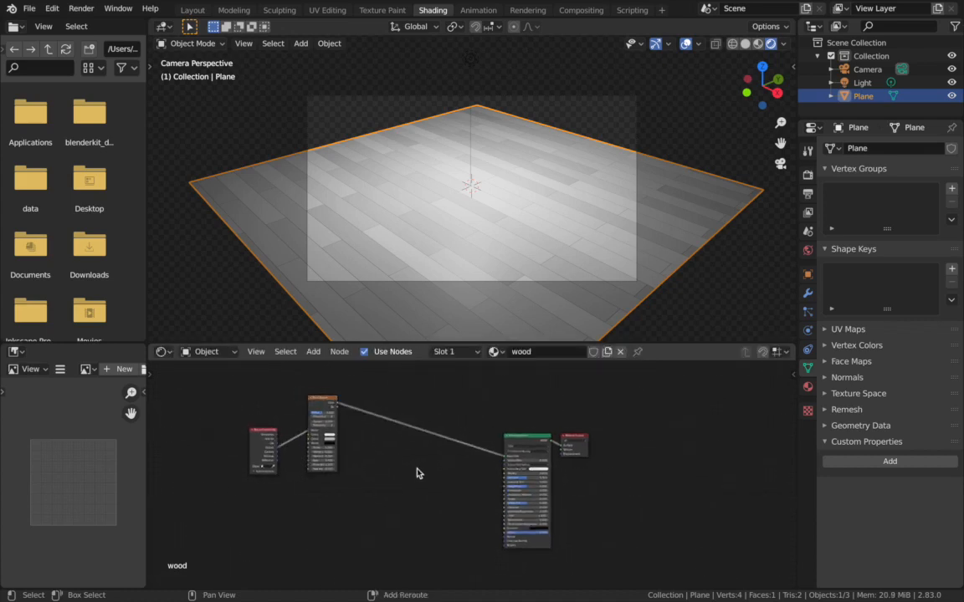
left_click_drag(506, 451, 469, 369)
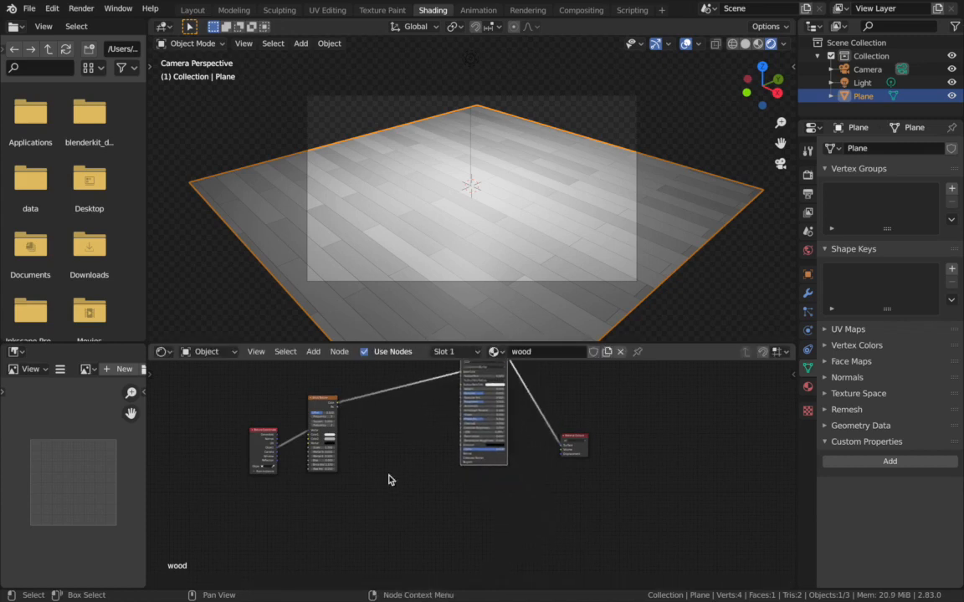
- Add a Musgrave Texture node below the Brick Texture and preview it on the plane through a Viewer
key("shift+a")
left_click(315, 451)
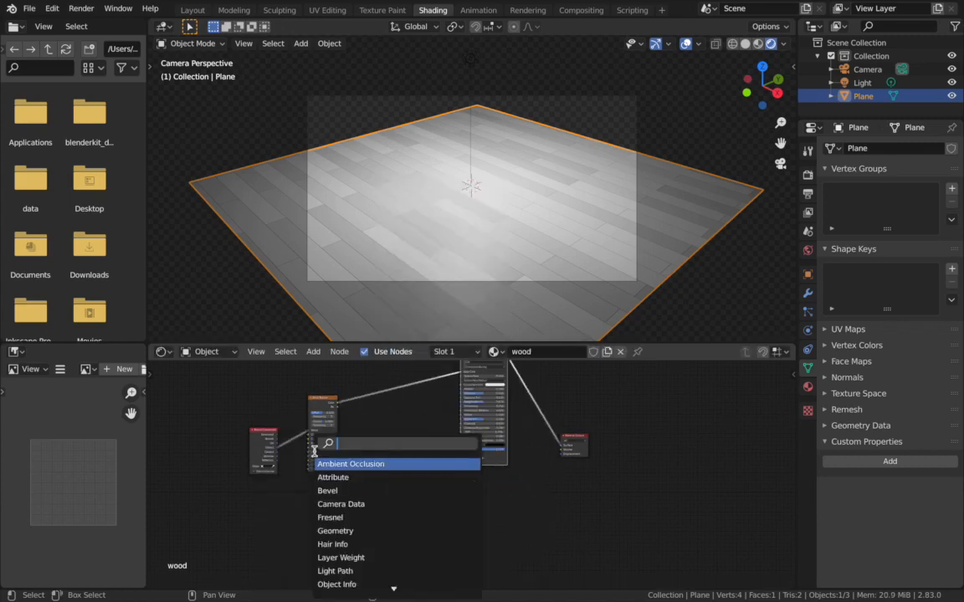
type("musgra")
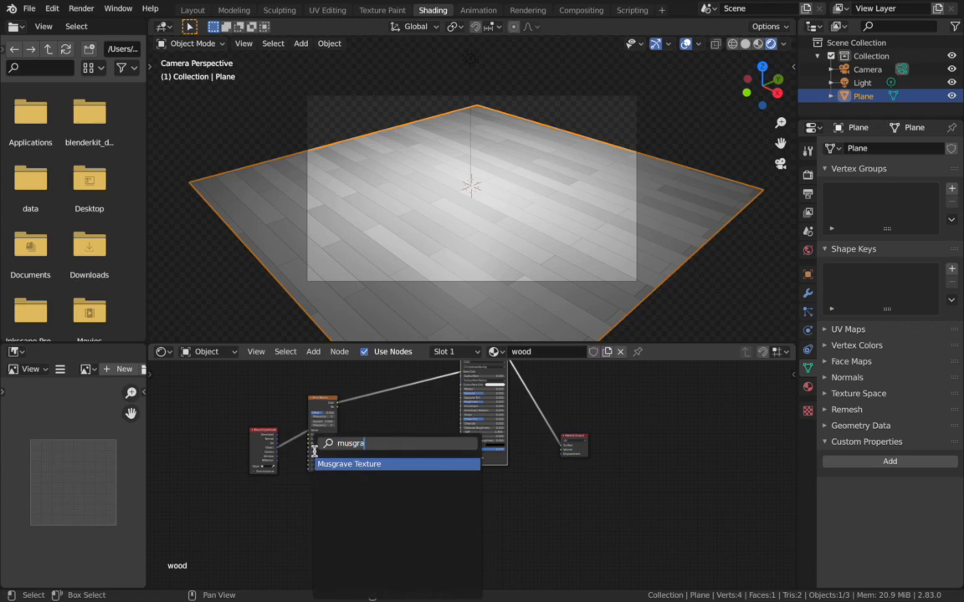
key("Return")
left_click(322, 457)
scroll(312, 485, "up", 3)
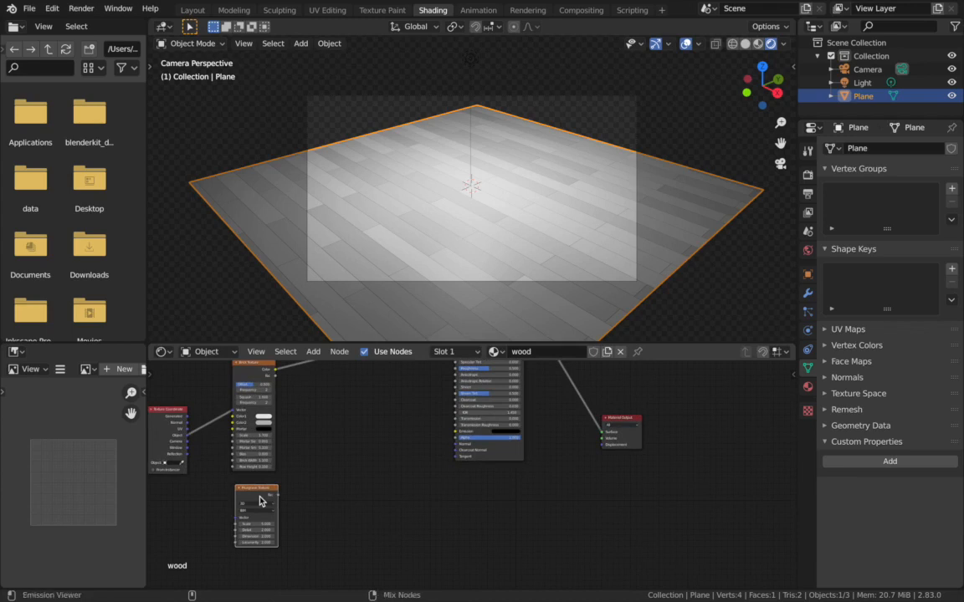
left_click(259, 500, "ctrl+shift")
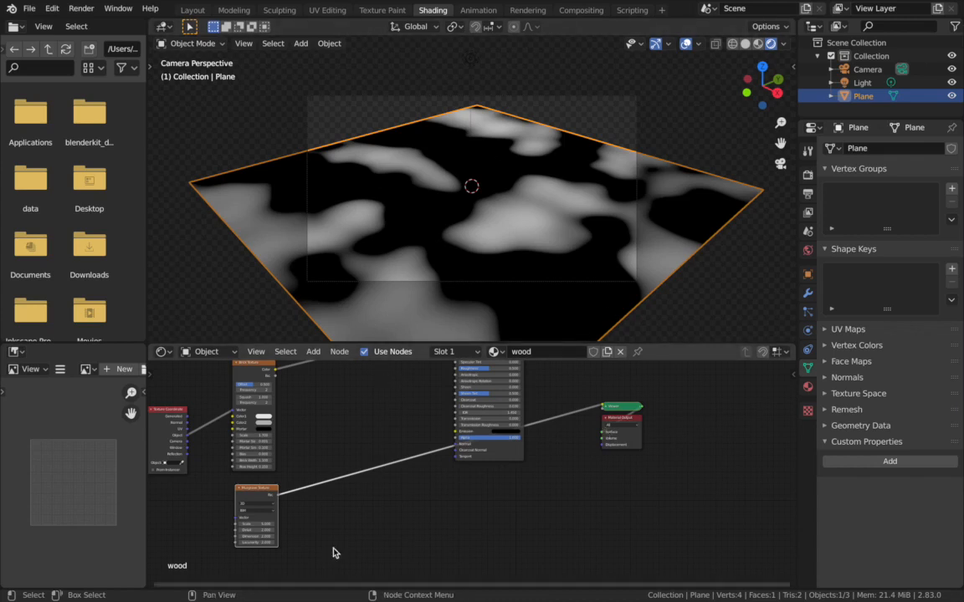
- Duplicate the Musgrave Texture and insert the copy between the first one's Fac output and the Viewer
scroll(332, 553, "up", 2)
scroll(333, 553, "left", 2)
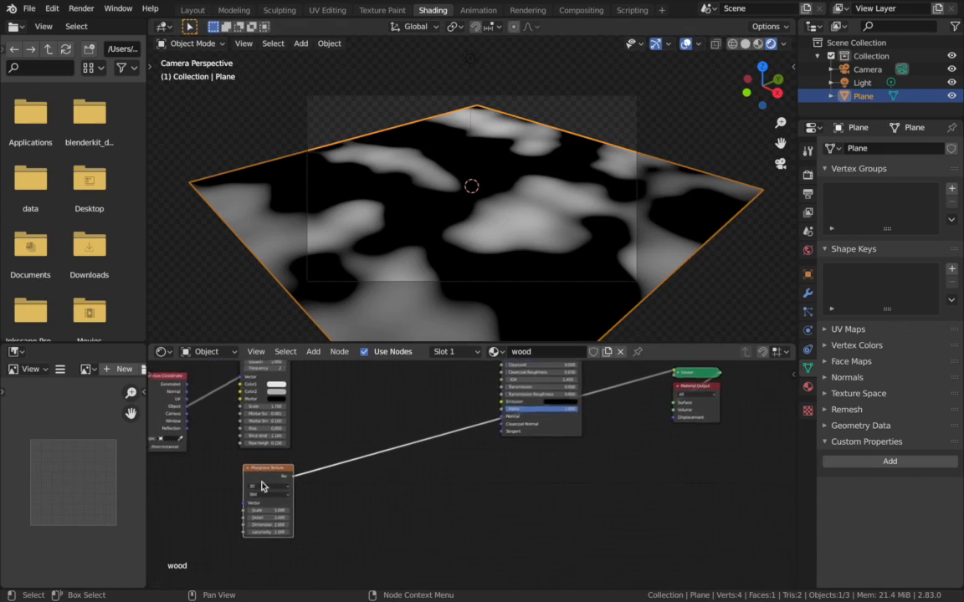
scroll(321, 478, "up", 1)
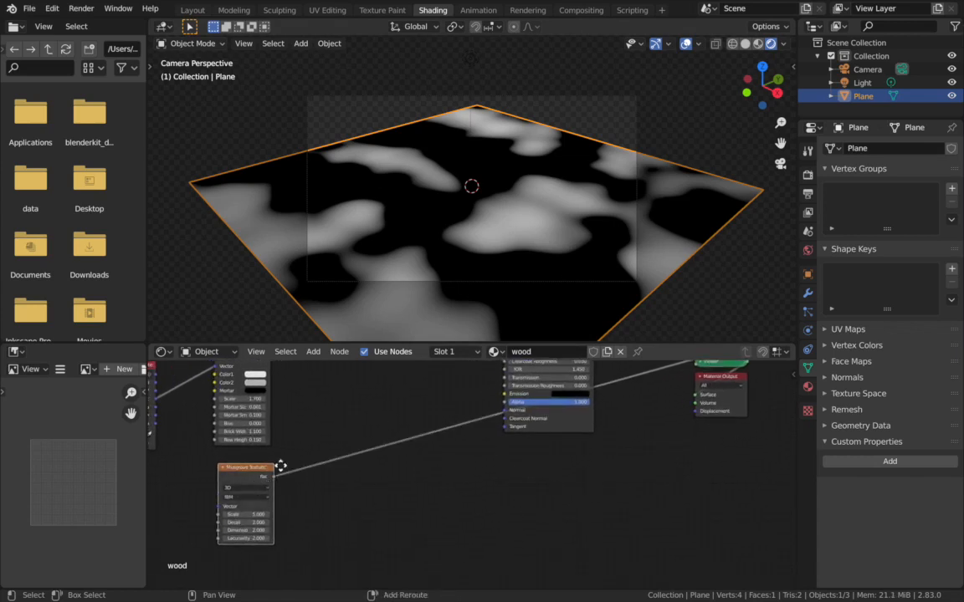
key("shift+d")
left_click(331, 462)
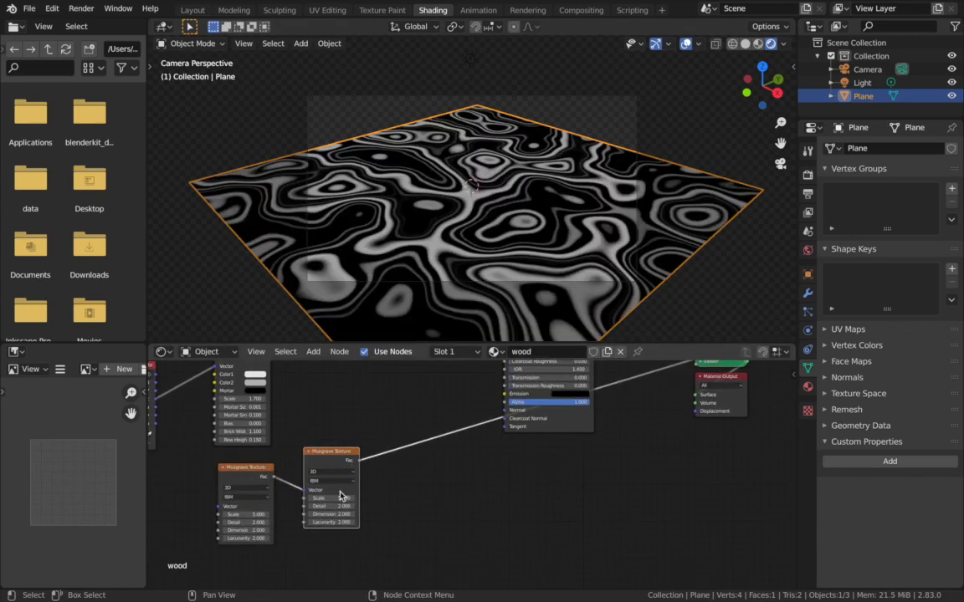
middle_click_drag(510, 196, 598, 243)
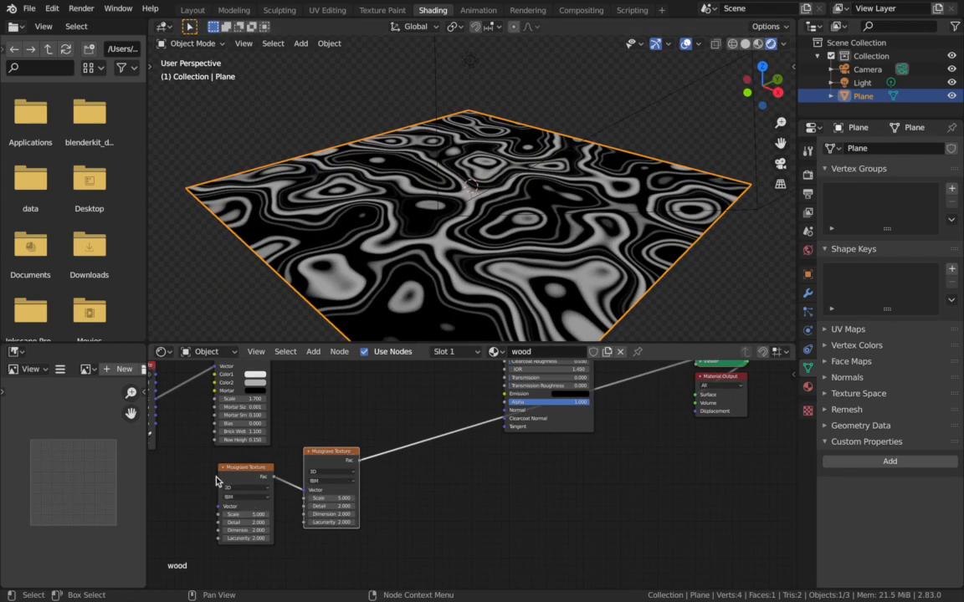
- Compare the Viewer previews of the first Musgrave Texture alone and of the two chained together
left_click(255, 473)
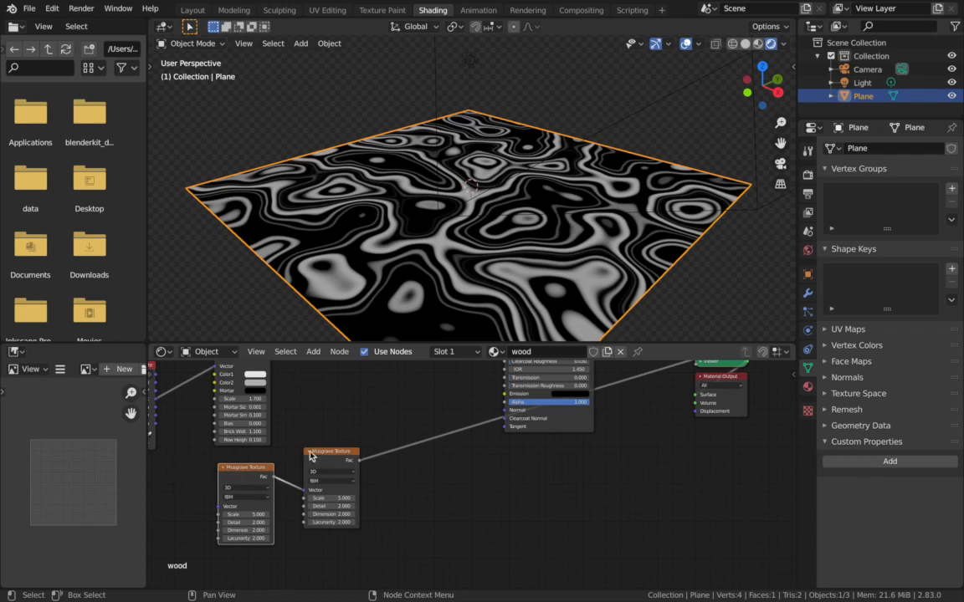
left_click(248, 481, "ctrl+shift")
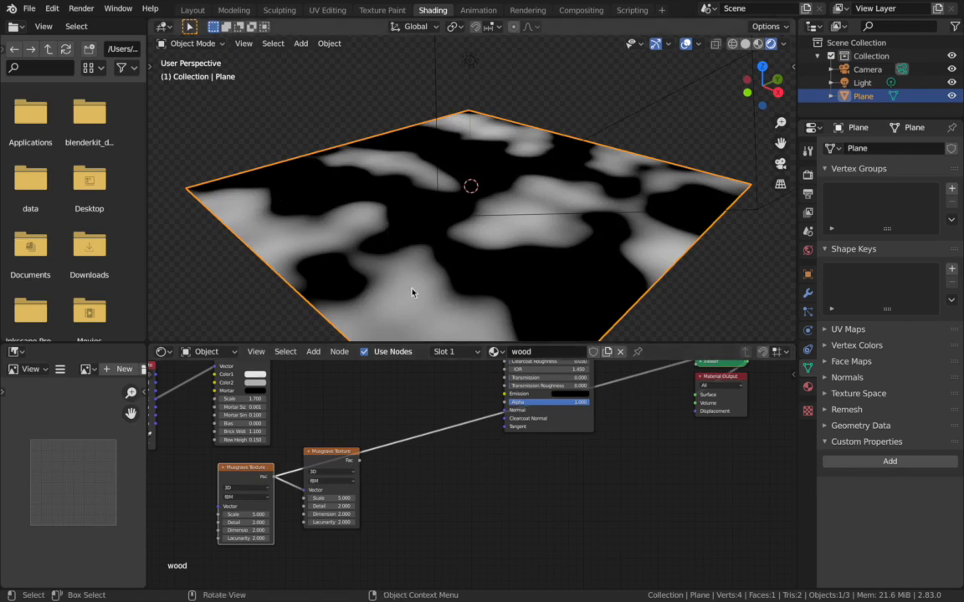
left_click(347, 462, "ctrl+shift")
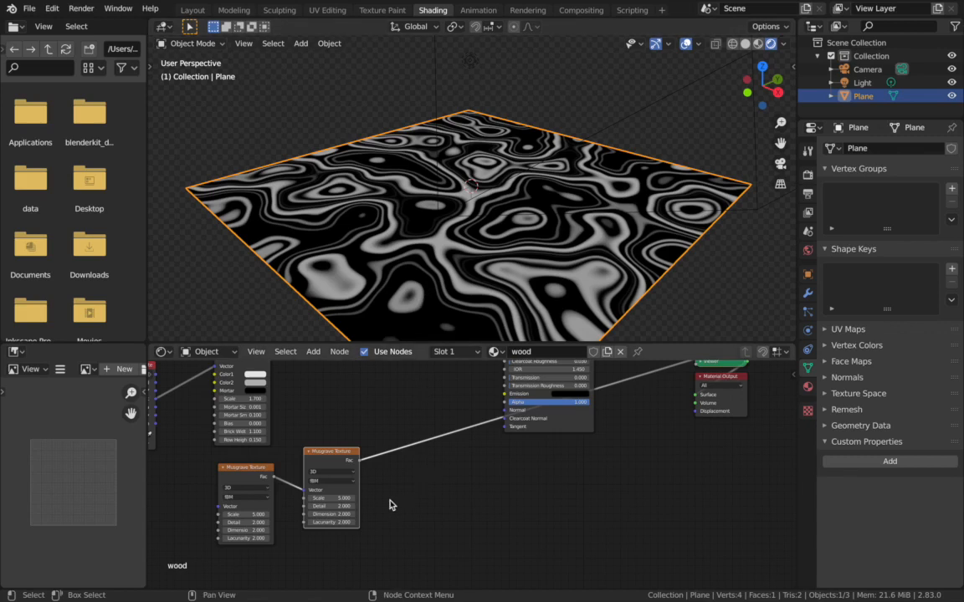
- Add Texture Coordinate and Mapping nodes to the first Musgrave Texture, using Object coordinates and a Mapping Y scale of 6
left_click(253, 476)
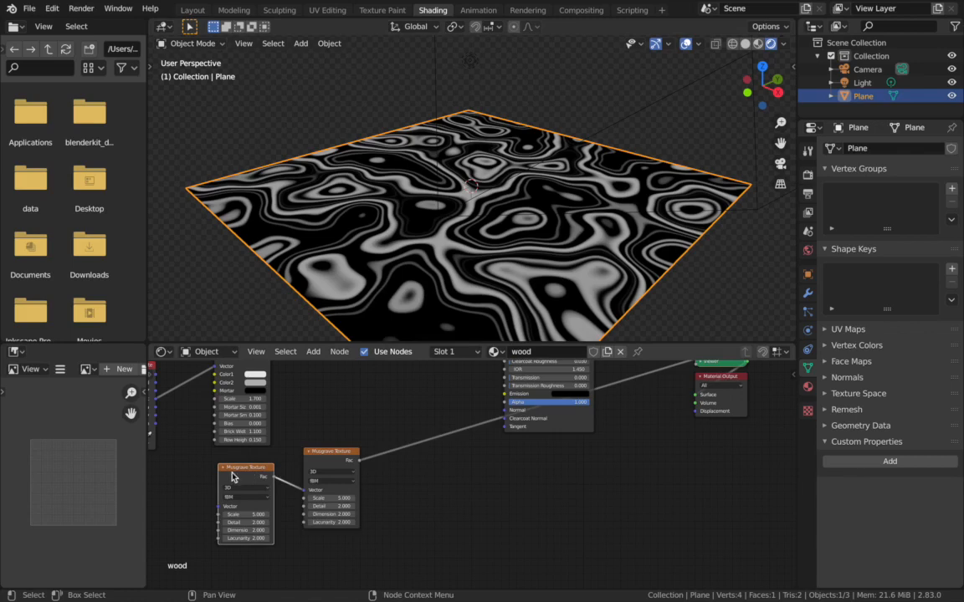
key("ctrl+t")
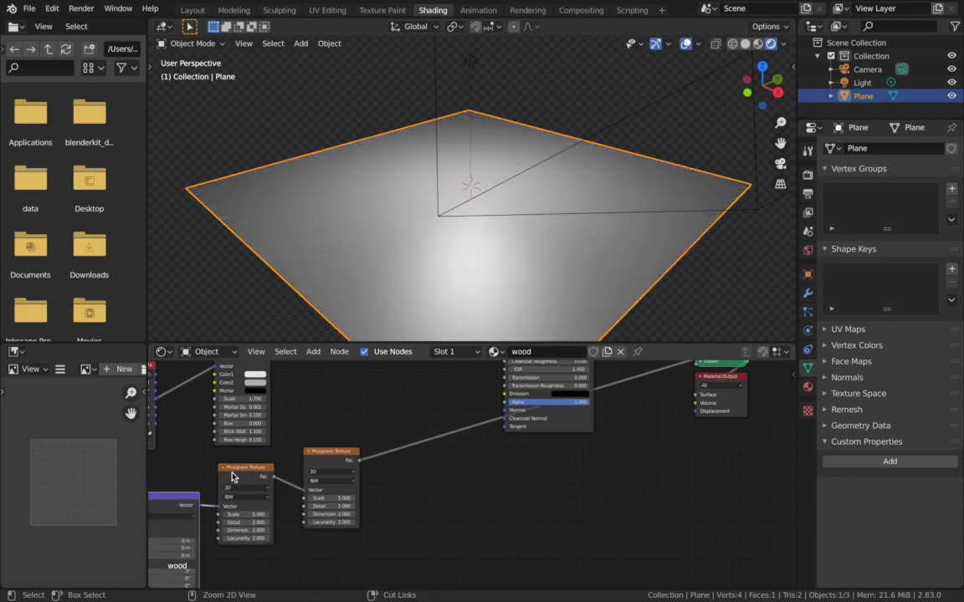
scroll(418, 500, "left", 5)
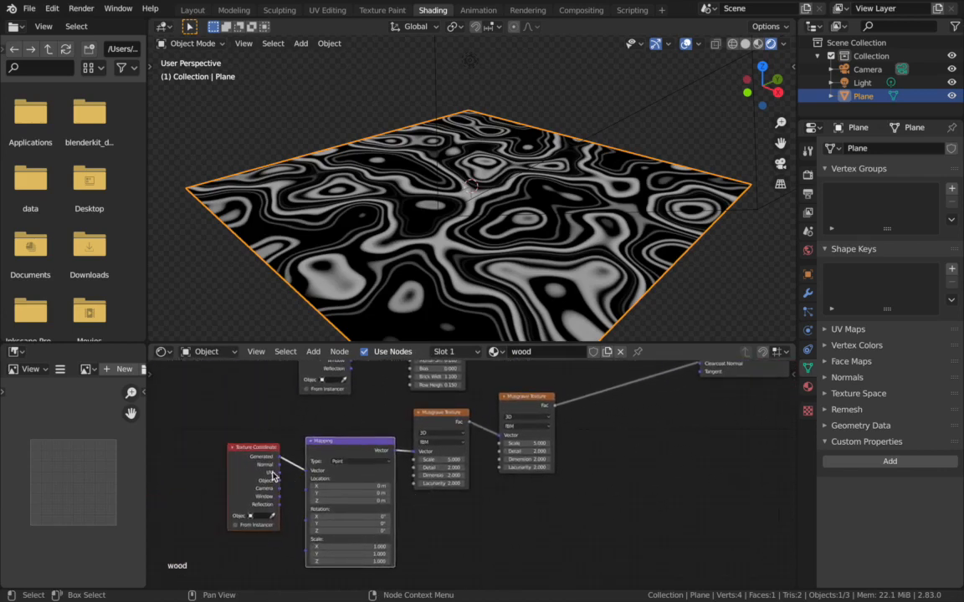
left_click_drag(279, 481, 307, 471)
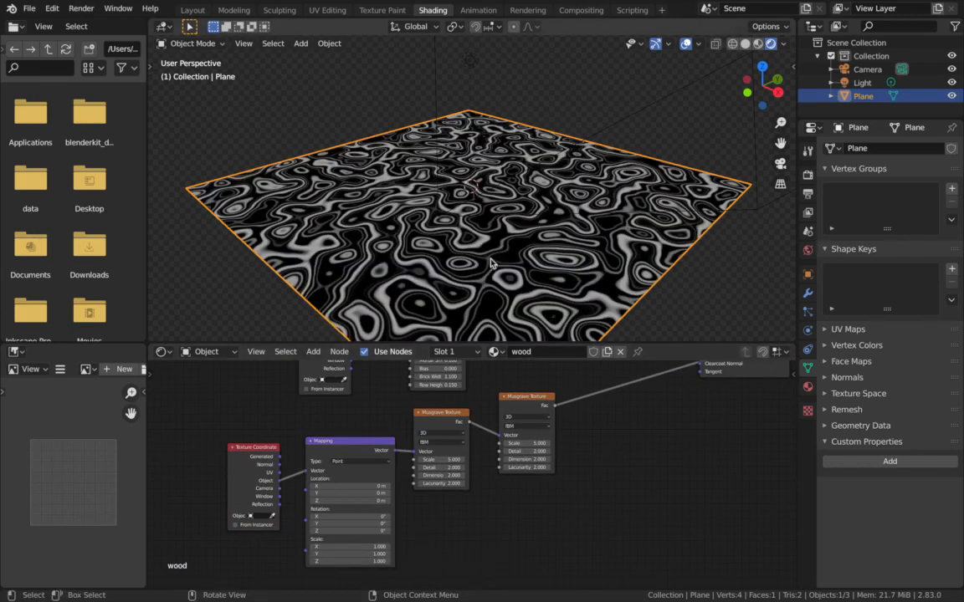
left_click_drag(359, 553, 410, 553)
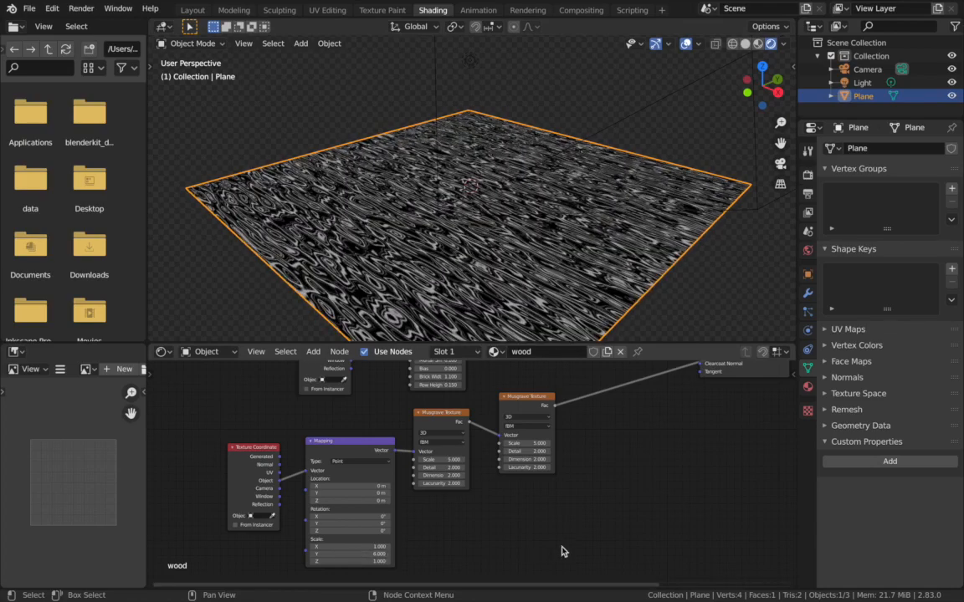
- Preview the Brick Texture's color output through the Viewer and examine the planks up close
scroll(561, 548, "up", 5)
scroll(562, 552, "up", 5)
scroll(539, 558, "down", 2)
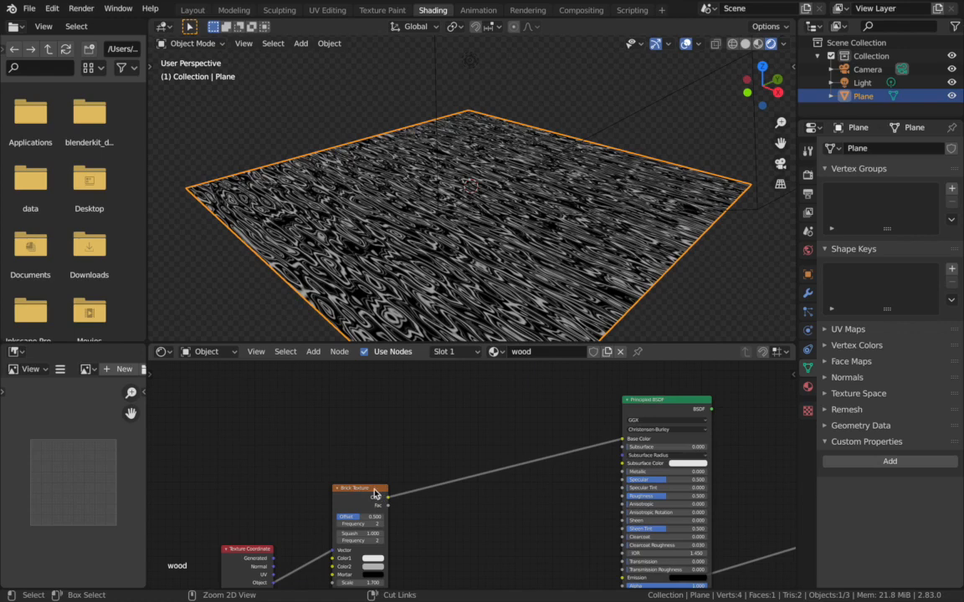
left_click(375, 494, "ctrl+shift")
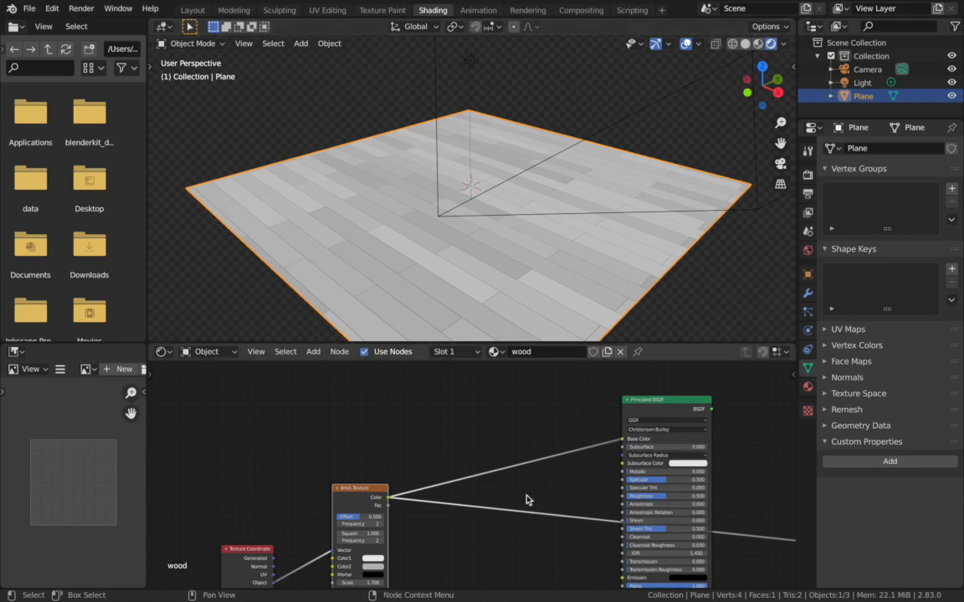
scroll(516, 502, "down", 3)
scroll(516, 502, "left", 3)
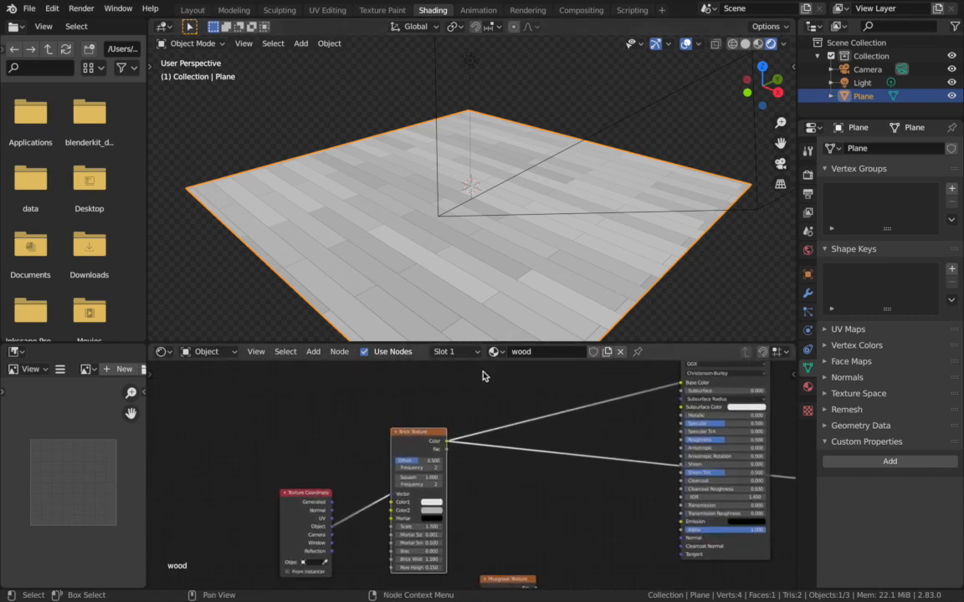
scroll(581, 227, "up", 3)
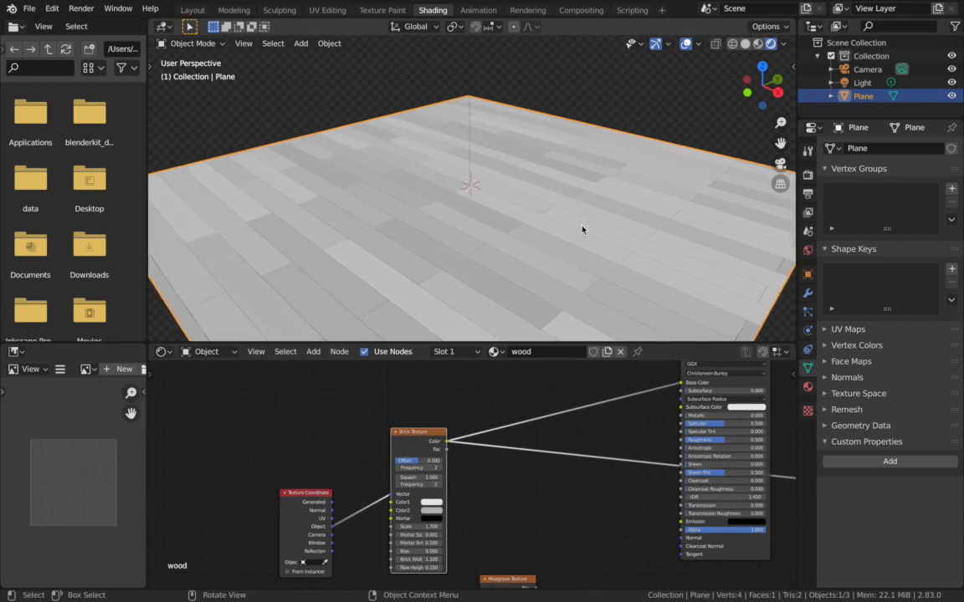
scroll(519, 479, "down", 3)
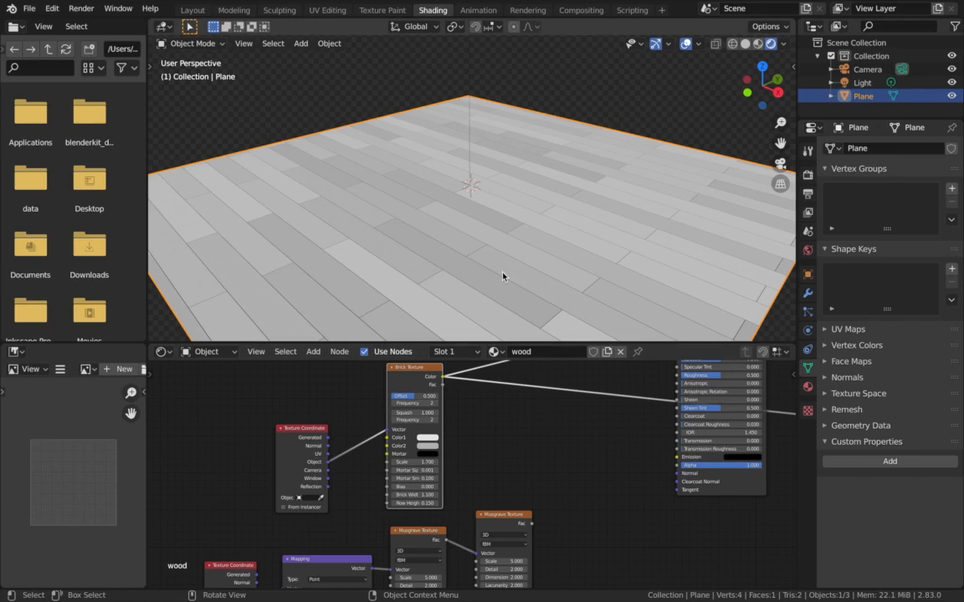
- Preview the second Musgrave Texture's output through the Viewer and examine the stretched grain pattern on the plane
scroll(527, 441, "down", 8)
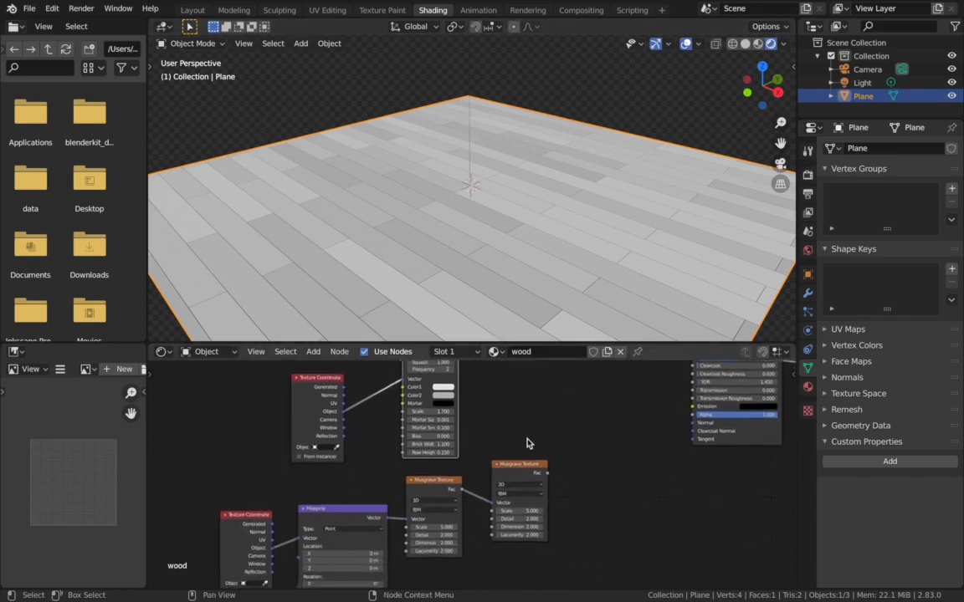
middle_click_drag(527, 441, 501, 450)
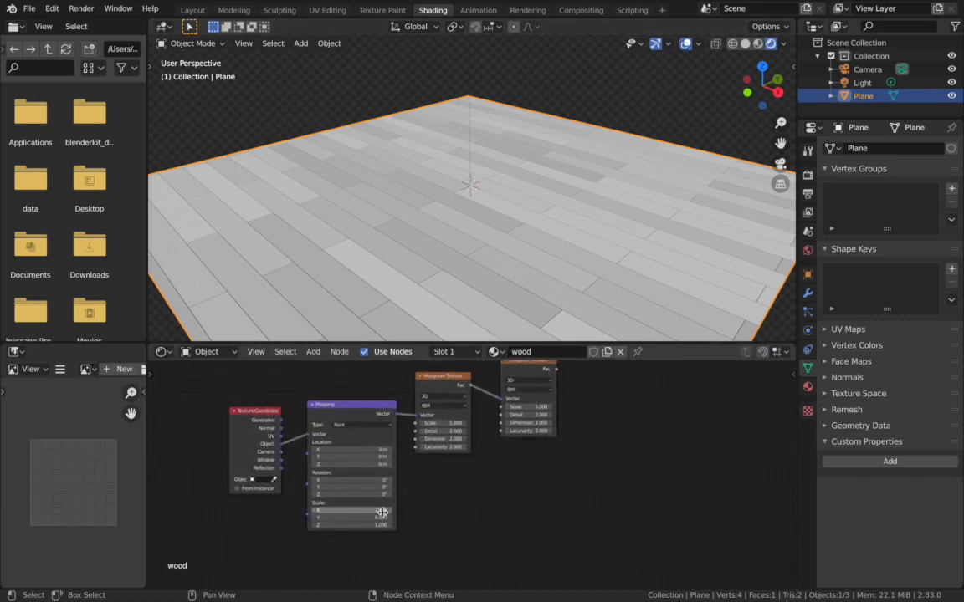
left_click(527, 374, "ctrl+shift")
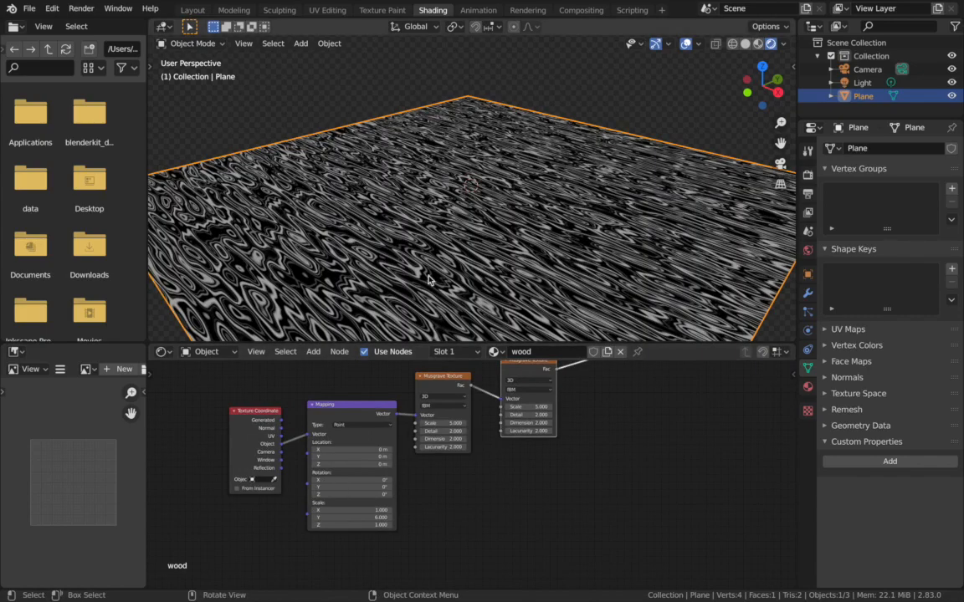
scroll(428, 280, "up", 2)
scroll(430, 281, "down", 4)
middle_click_drag(430, 279, 451, 292)
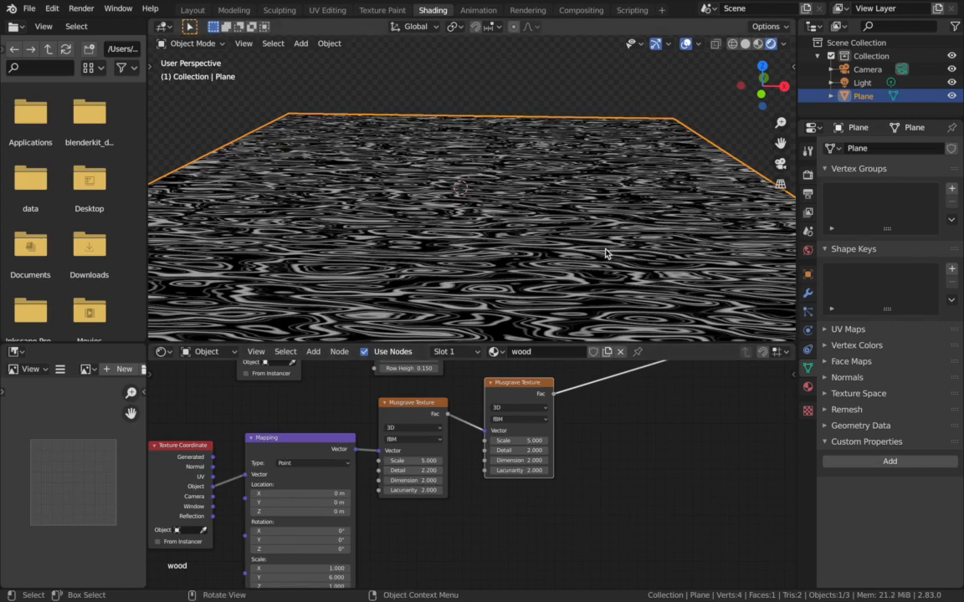
middle_click_drag(555, 265, 522, 286)
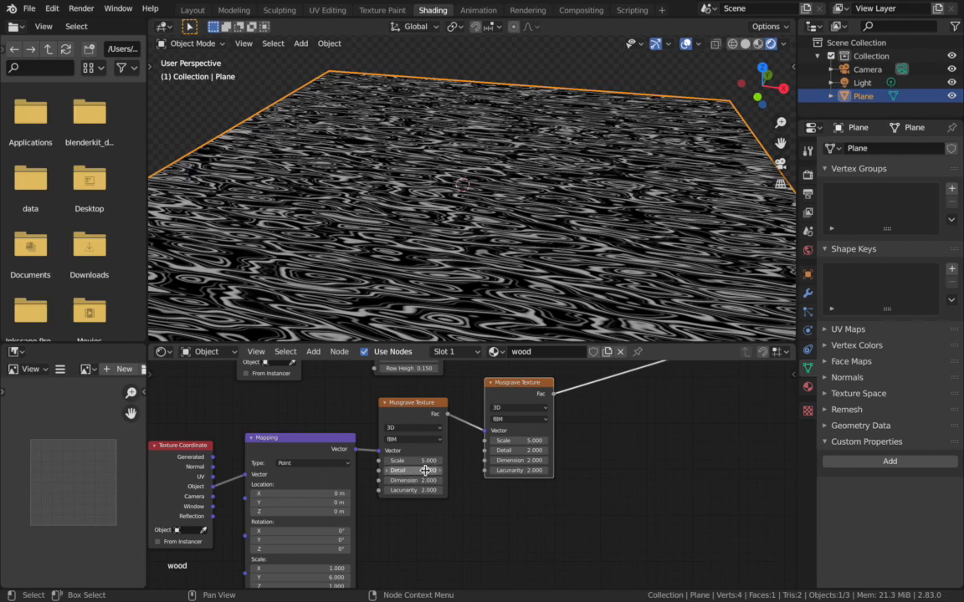
- Set the Y scale of the Mapping node feeding the Musgrave Textures to 15
scroll(395, 559, "down", 2)
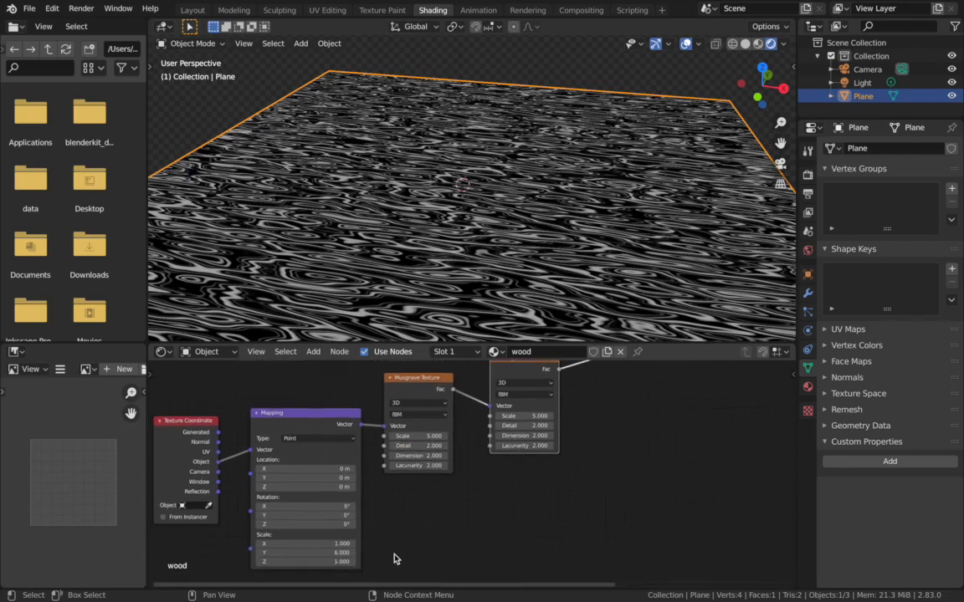
scroll(395, 559, "down", 1)
left_click(327, 540)
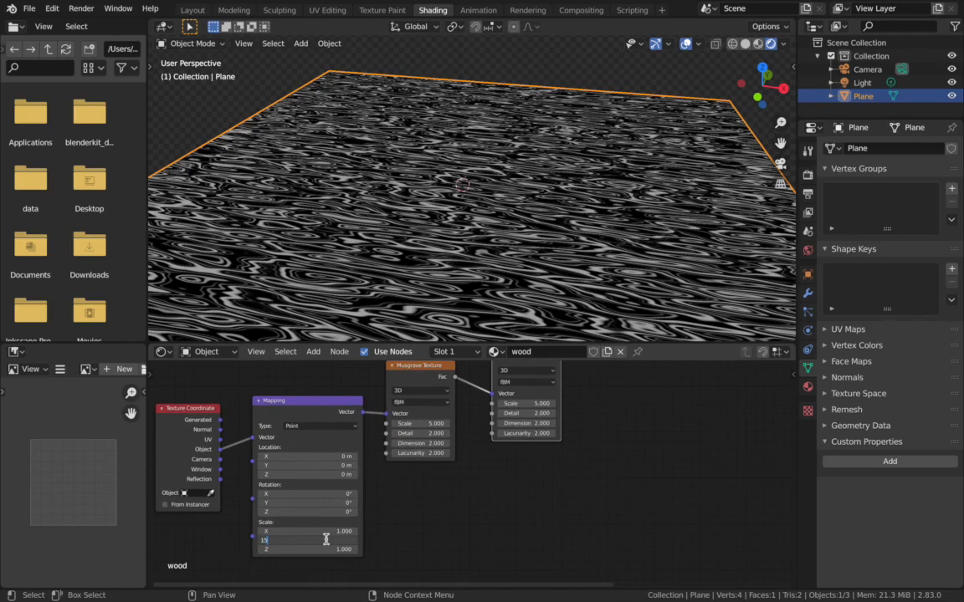
type("15")
key("Return")
middle_click_drag(678, 452, 636, 503)
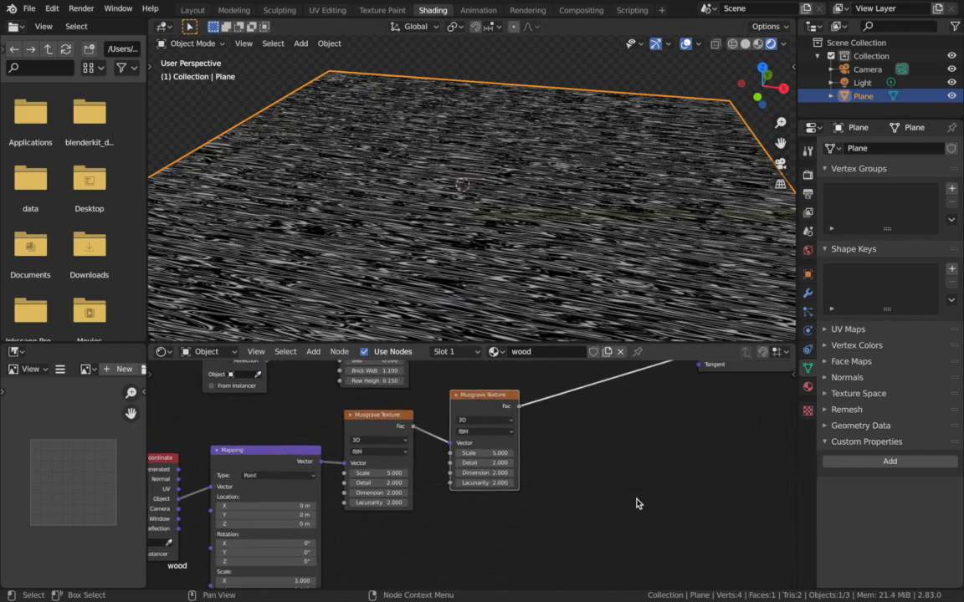
- Add a MixRGB node on the link between the Brick Texture's Color output and the Principled BSDF's Base Color
scroll(636, 503, "down", 3)
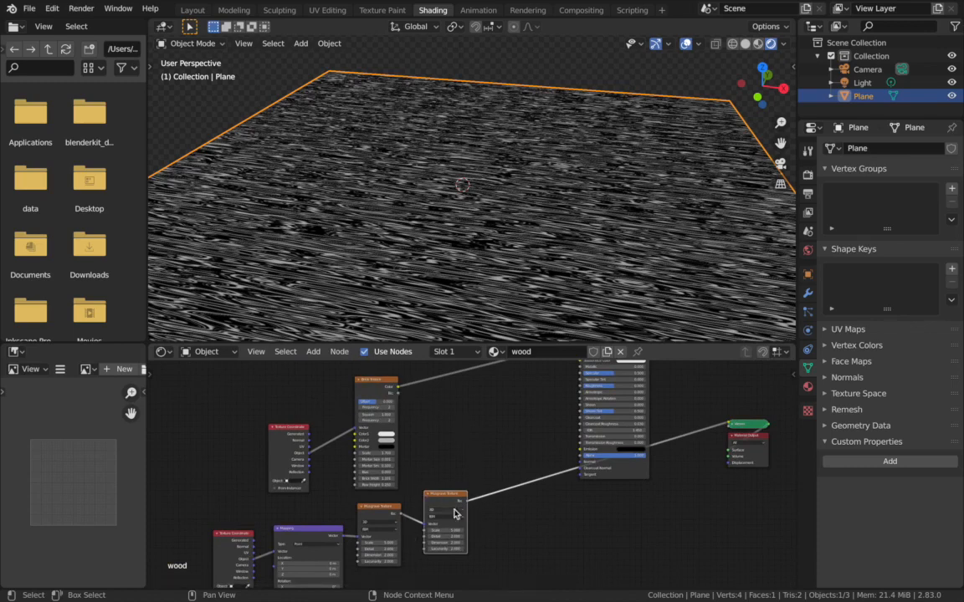
scroll(451, 396, "up", 2)
key("shift+a")
left_click(503, 398)
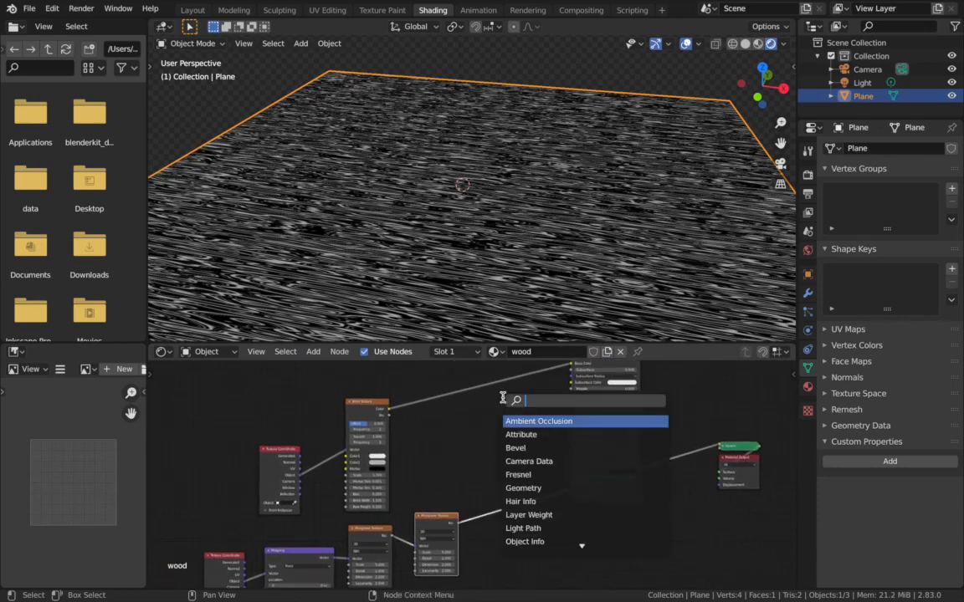
type("mix")
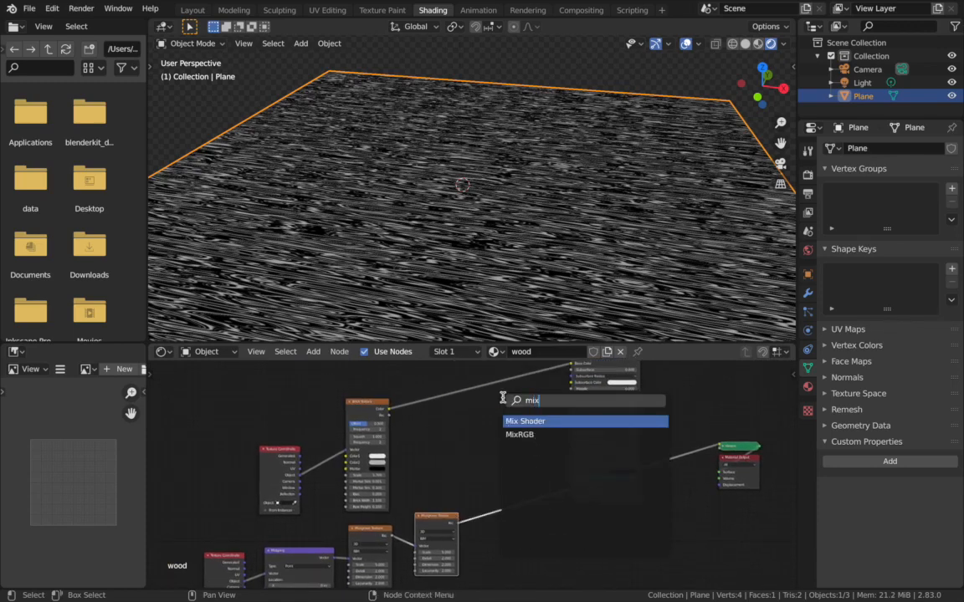
left_click(503, 434)
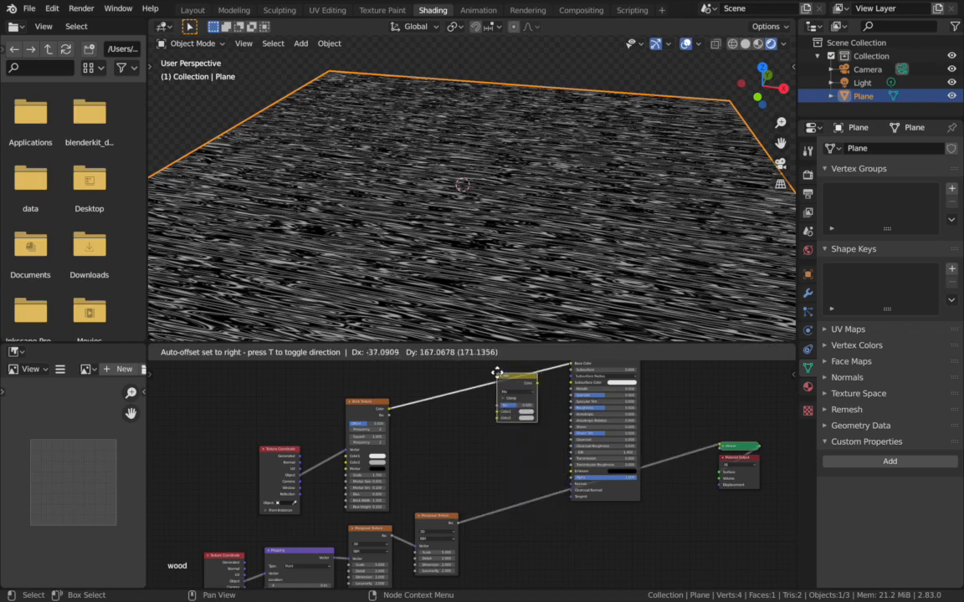
left_click(503, 372)
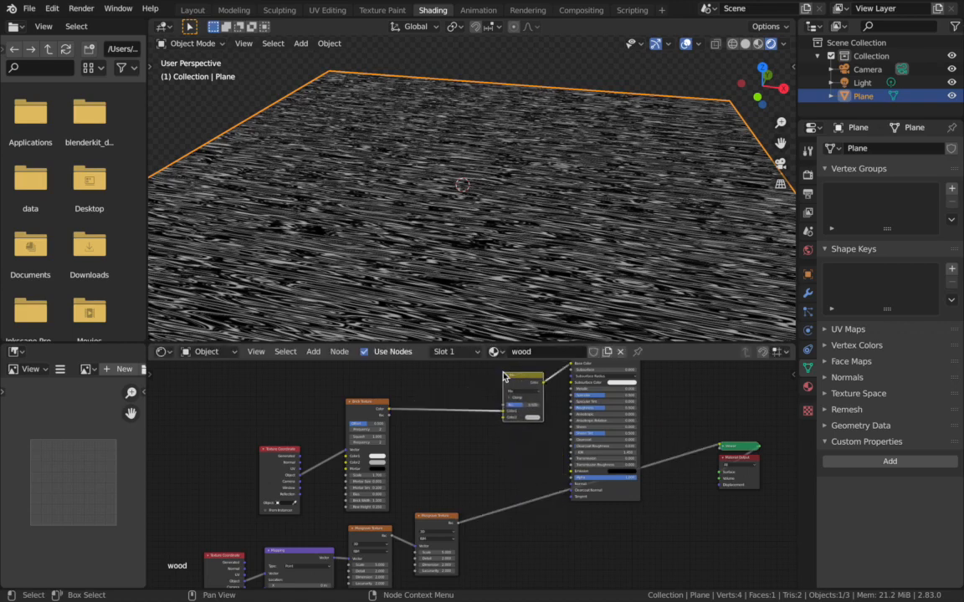
- Connect the second Musgrave Texture's Fac output to the Color2 input of the Mix node
scroll(502, 442, "up", 3)
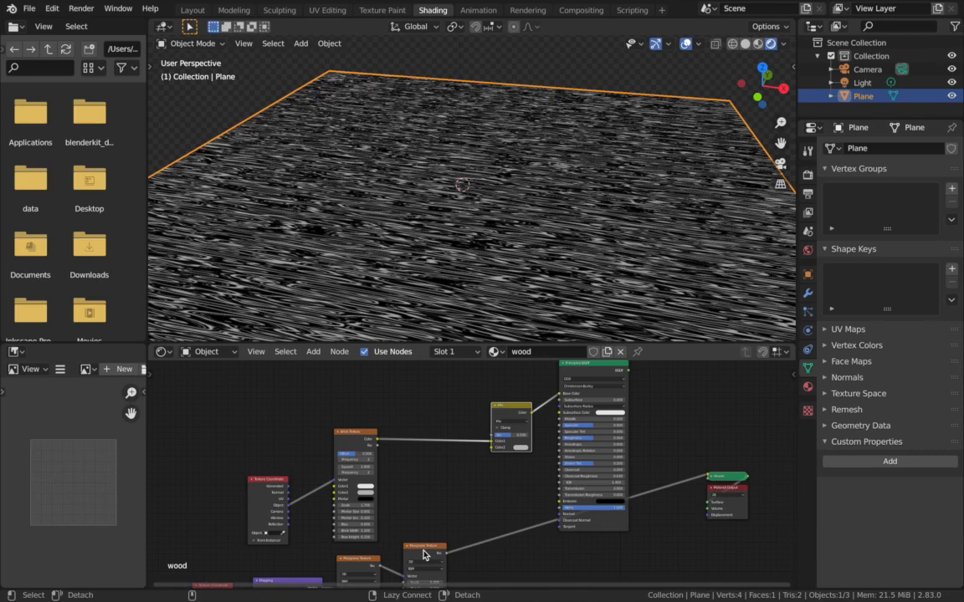
right_click_drag(425, 555, 506, 416, "alt")
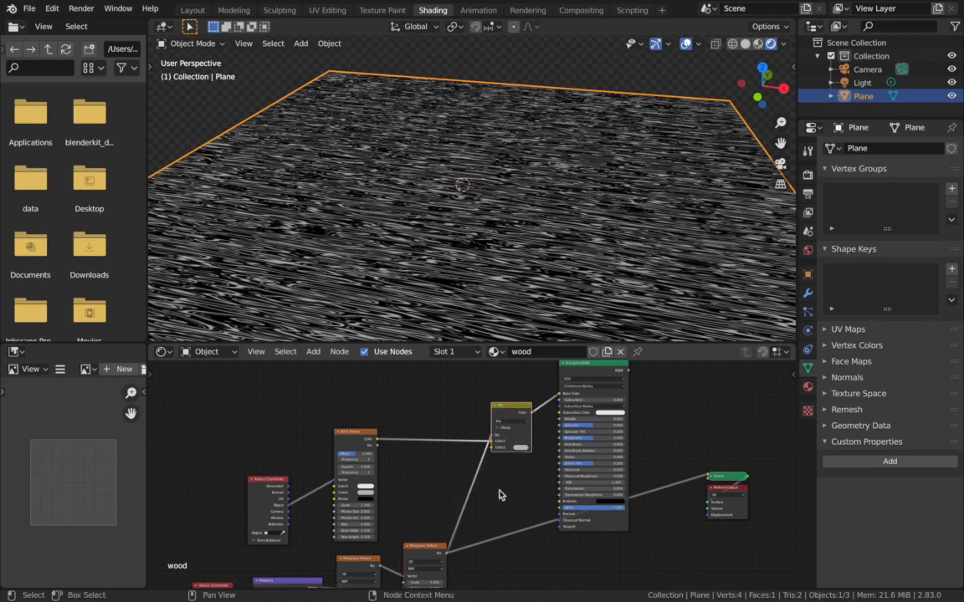
left_click_drag(491, 435, 491, 448)
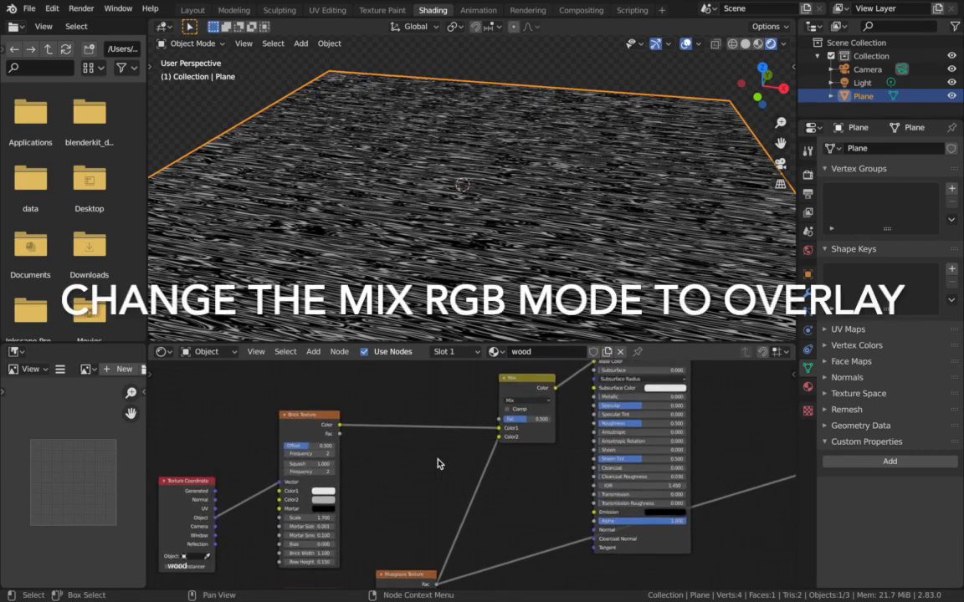
- Change the Mix node's blend mode to Overlay and view the Principled BSDF result through the camera
left_click(564, 402, "ctrl+shift")
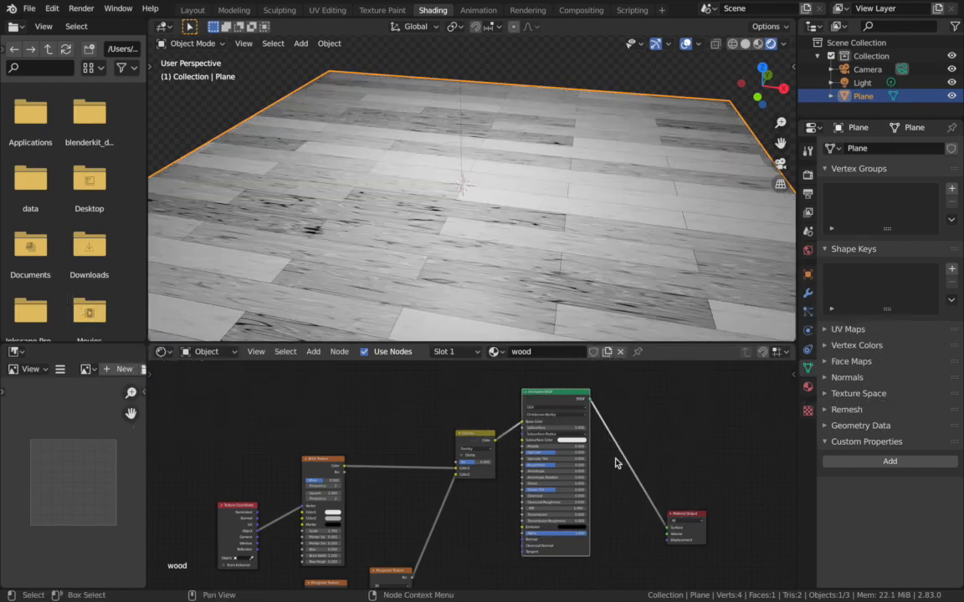
middle_click_drag(482, 219, 481, 220)
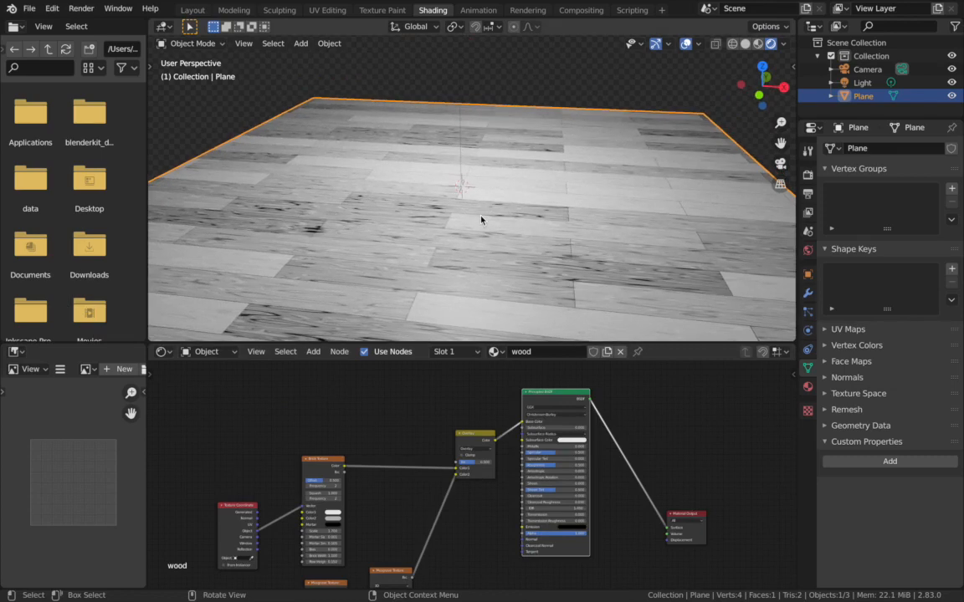
key("KP_0")
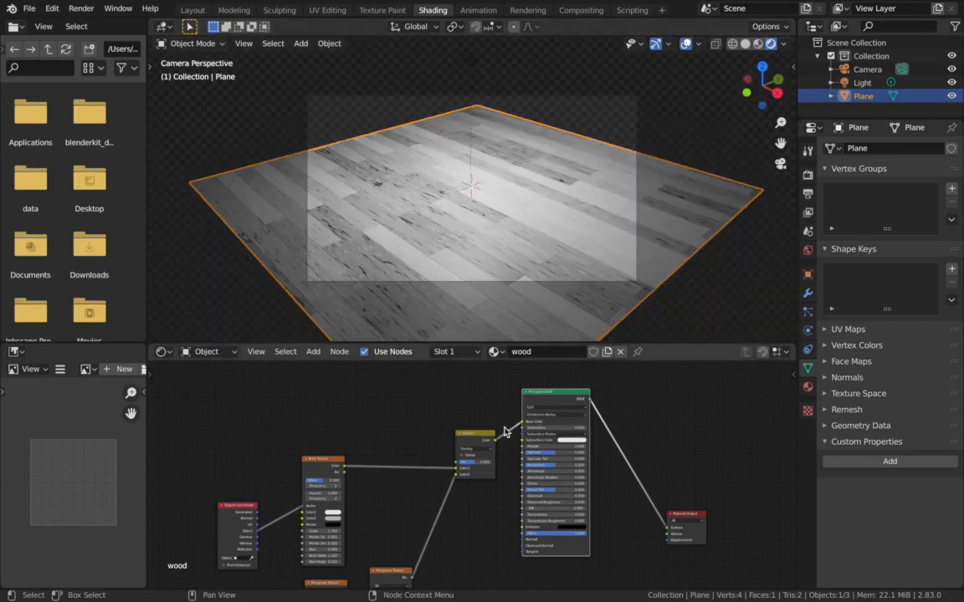
- Try the Overlay node's Fac near 1 and at 0 to compare the grain strength on the planks
scroll(492, 458, "up", 3)
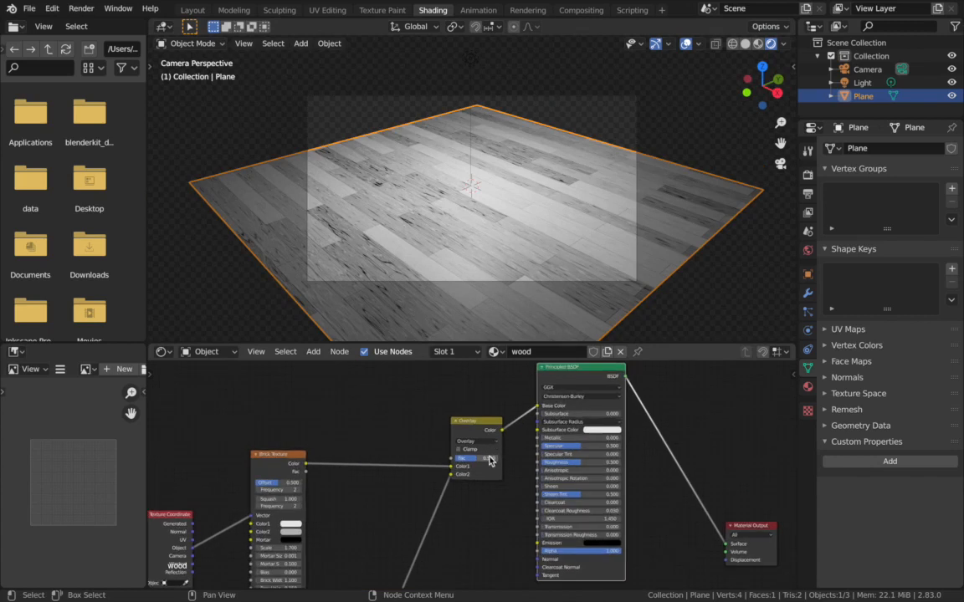
left_click_drag(492, 458, 468, 458)
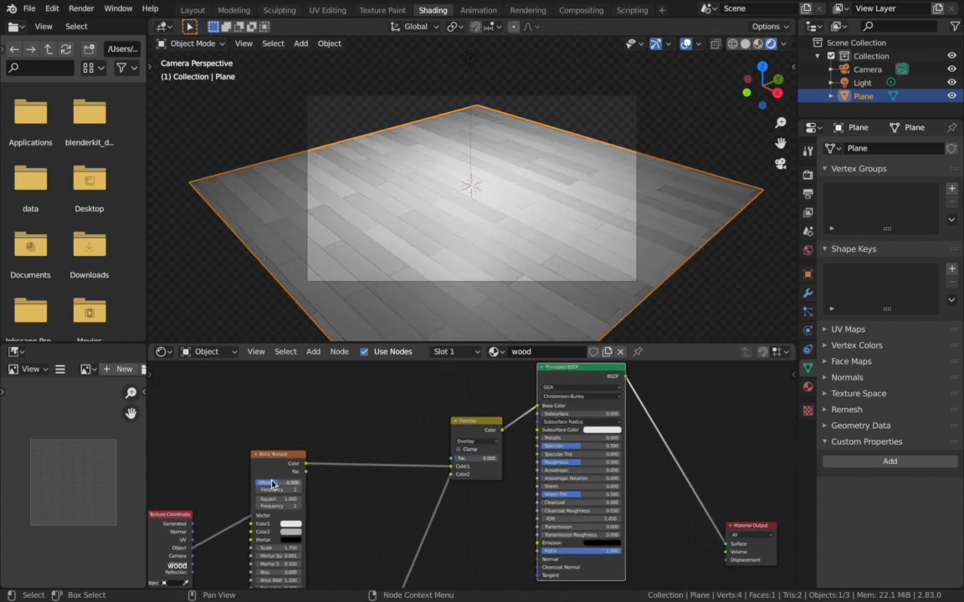
left_click_drag(461, 458, 505, 458)
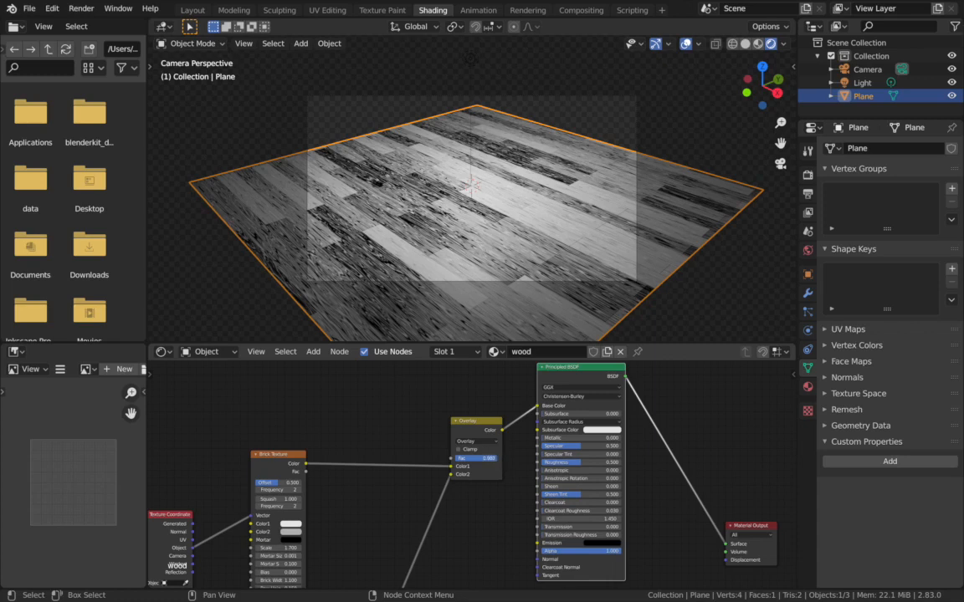
left_click_drag(494, 459, 454, 459)
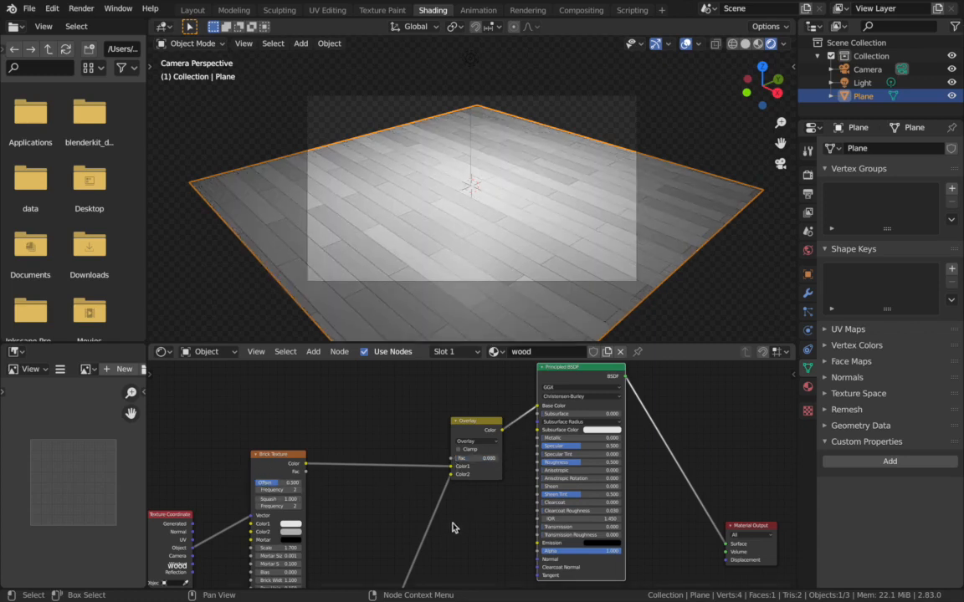
- Move the Brick and Musgrave texture nodes with their coordinate nodes up so the Musgrave chain lines up with the Overlay node
scroll(470, 504, "down", 2)
scroll(471, 504, "down", 5)
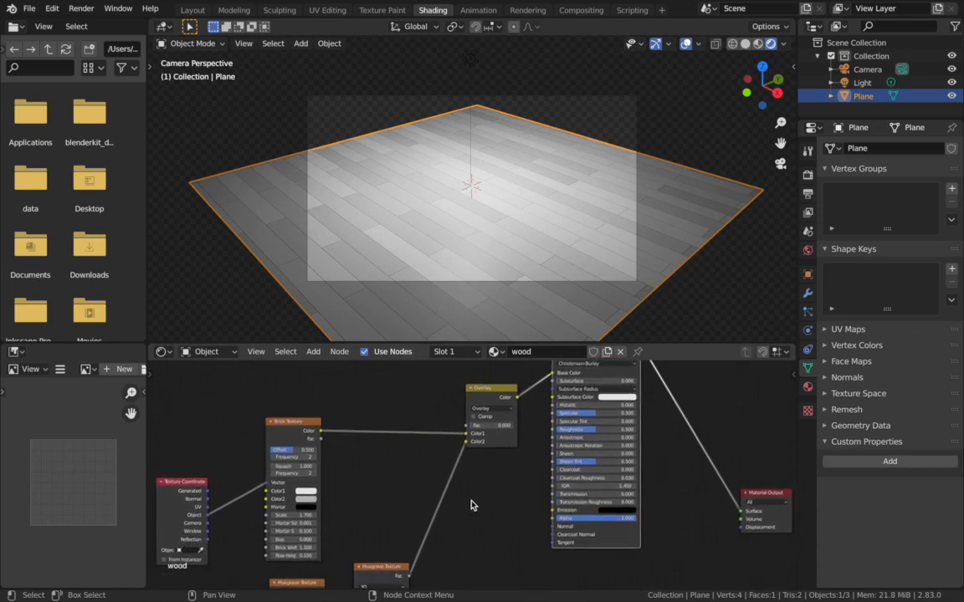
left_click_drag(260, 428, 455, 557)
left_click_drag(431, 512, 421, 454)
- Set the Overlay node's Fac to 0.5
scroll(479, 336, "up", 2)
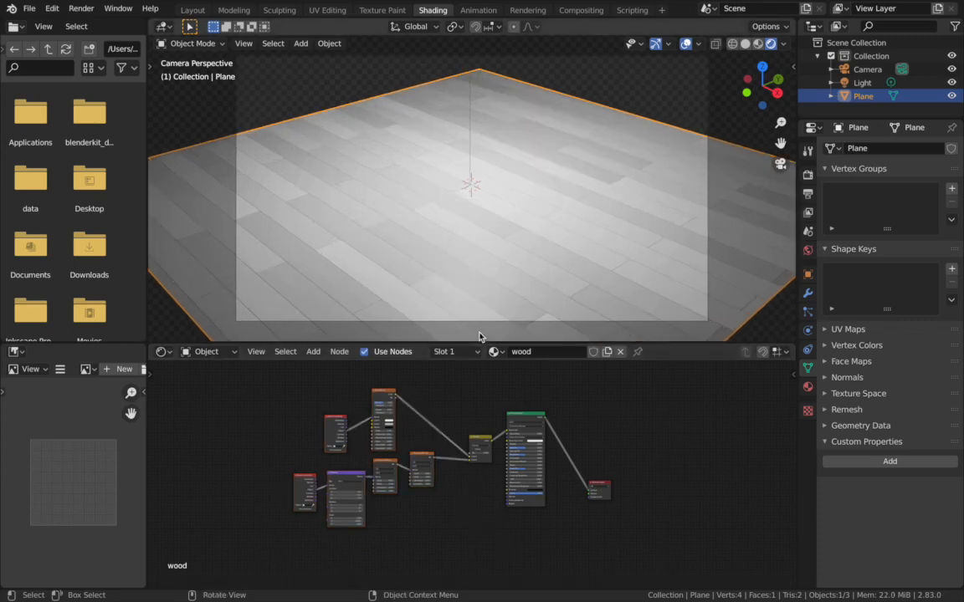
scroll(499, 453, "up", 2)
scroll(500, 456, "up", 3)
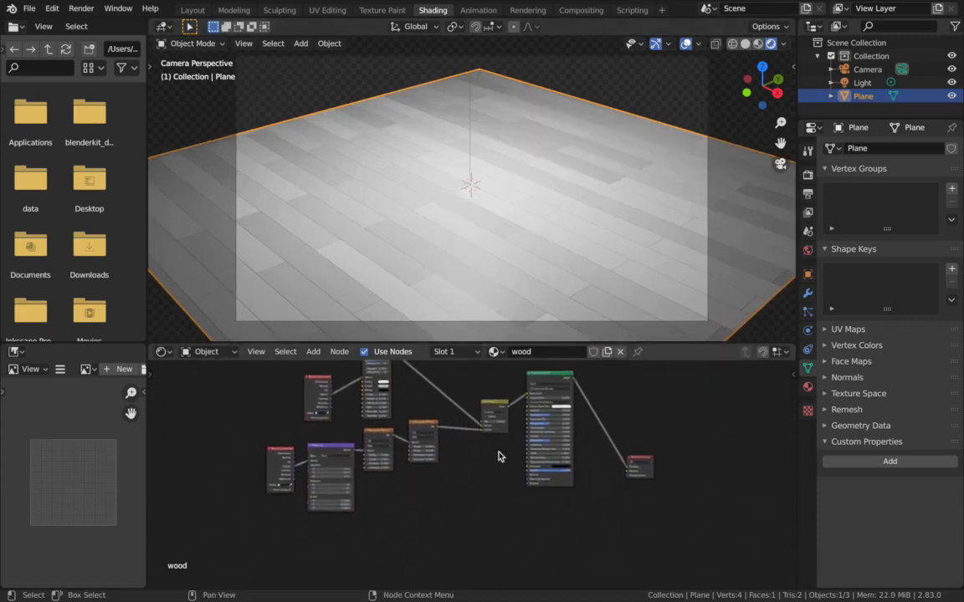
scroll(499, 456, "up", 1)
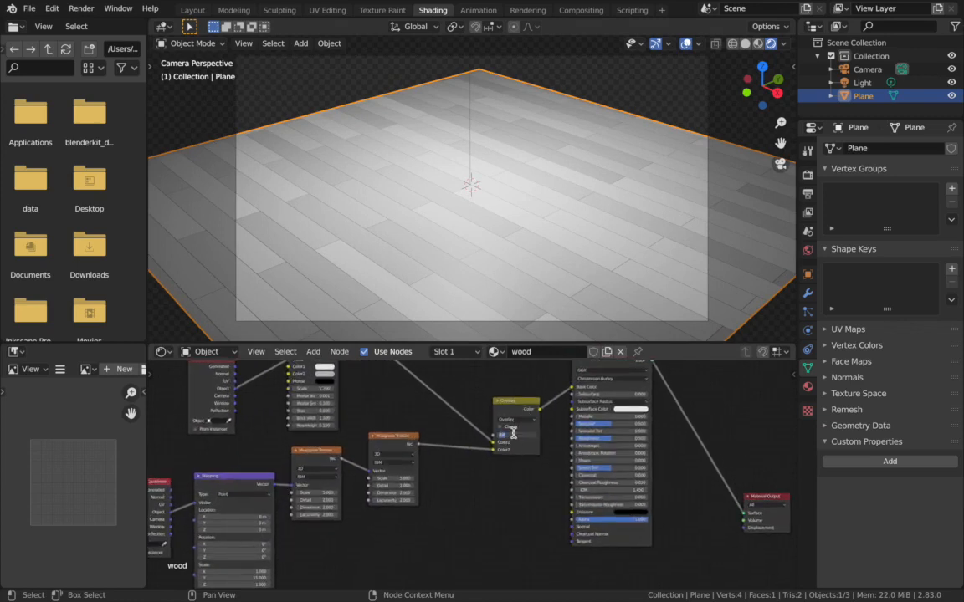
type(".5")
key("Return")
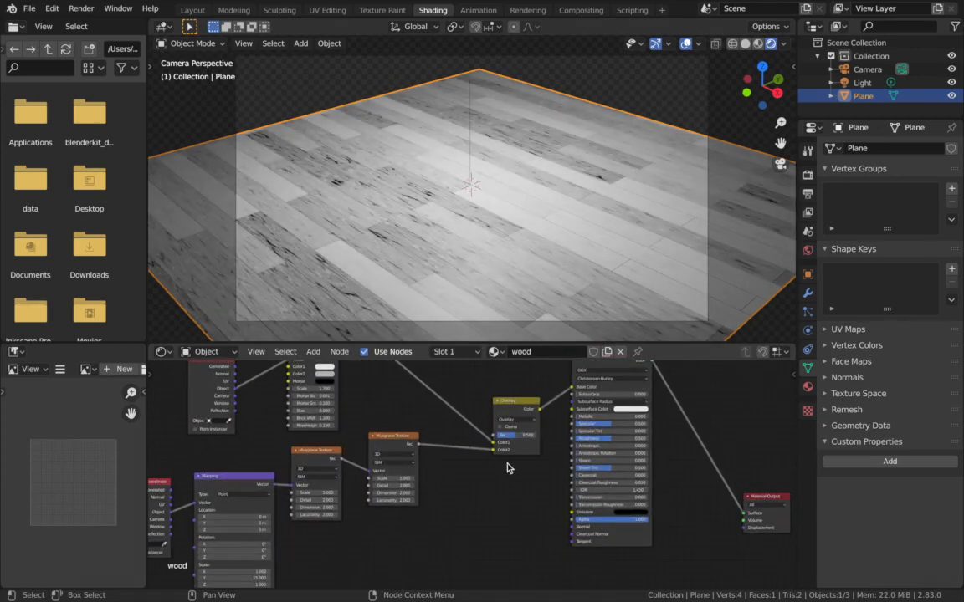
- Examine the wood grain and plank seams on the plane up close from several distances and angles
scroll(508, 466, "up", 3)
scroll(497, 231, "up", 5)
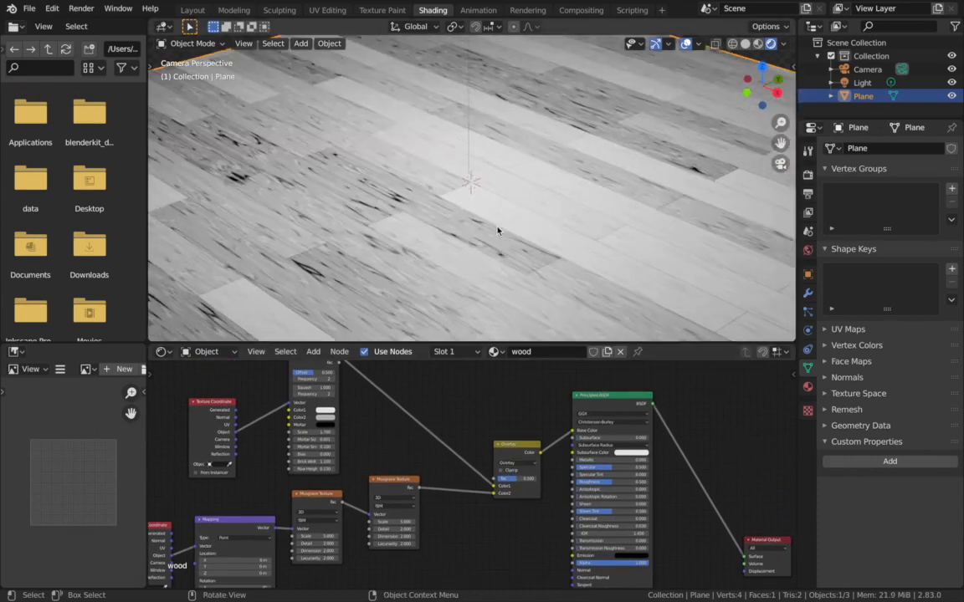
scroll(497, 230, "down", 5)
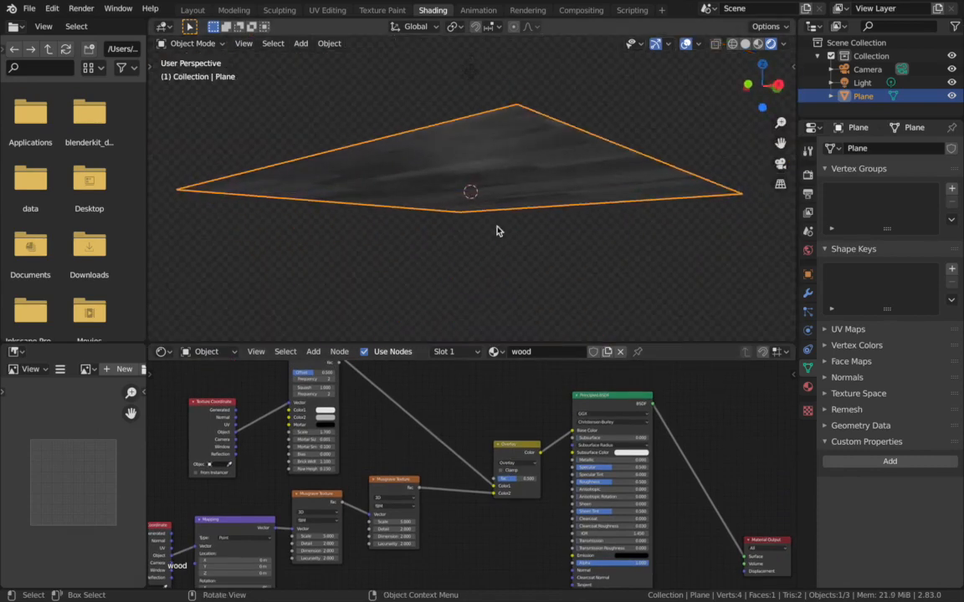
scroll(497, 230, "up", 5)
scroll(497, 230, "up", 5)
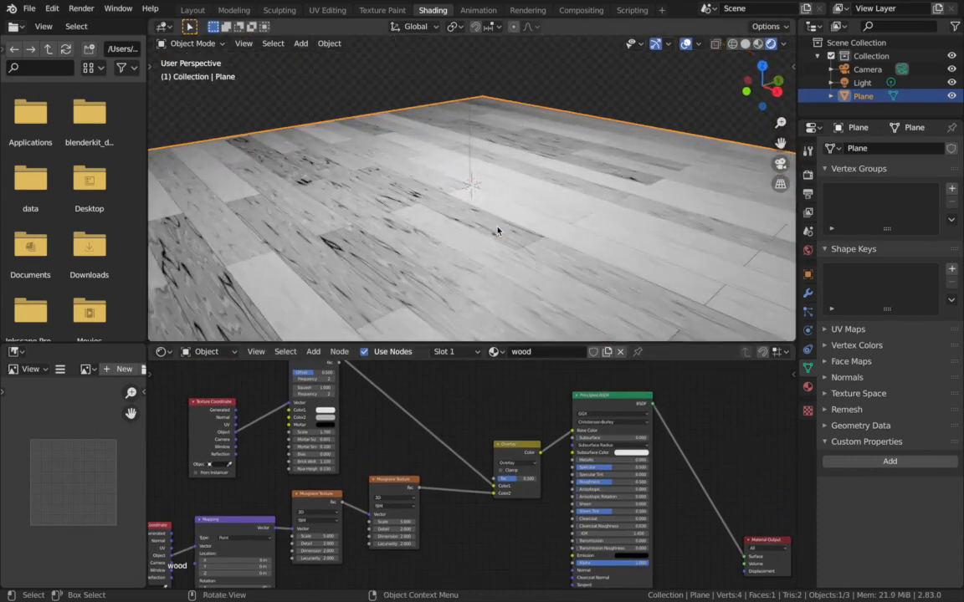
scroll(497, 230, "up", 4, "shift")
scroll(497, 230, "up", 8)
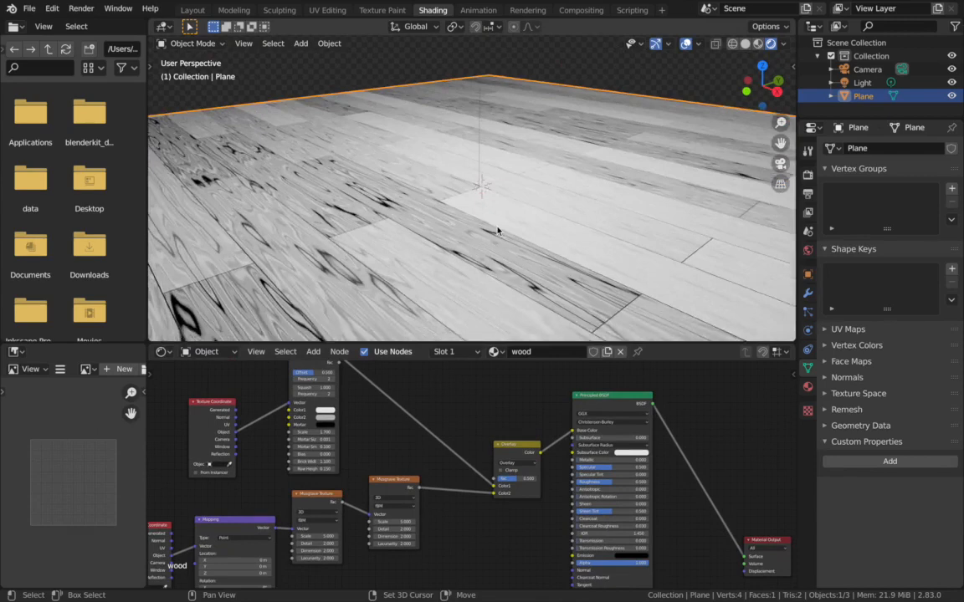
scroll(497, 230, "up", 2, "shift")
scroll(497, 231, "down", 3)
scroll(497, 230, "up", 3)
scroll(497, 231, "down", 5)
scroll(497, 231, "up", 5)
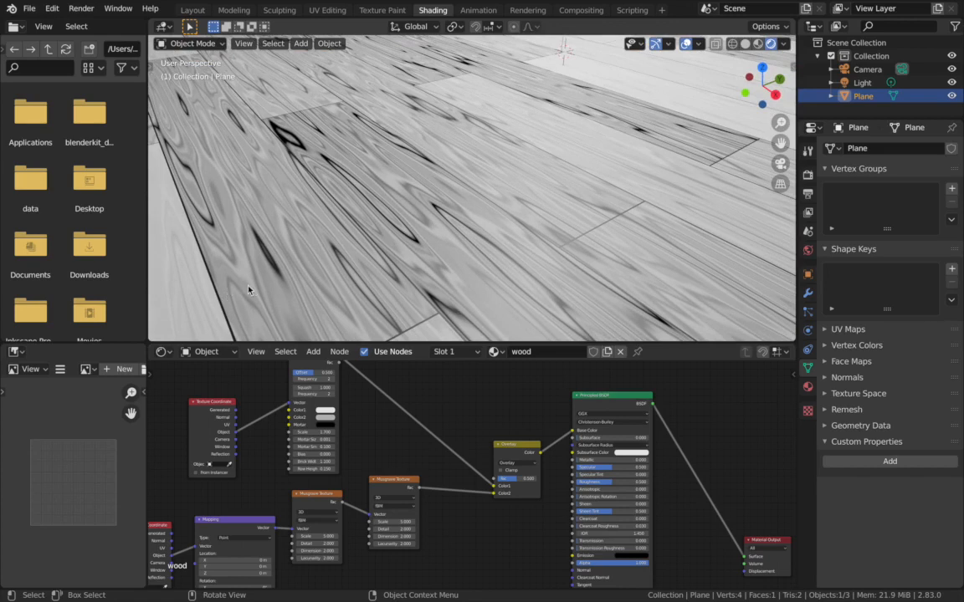
- Change the Brick Texture's Mortar color to a dark brown and check the plank seams
left_click(325, 417)
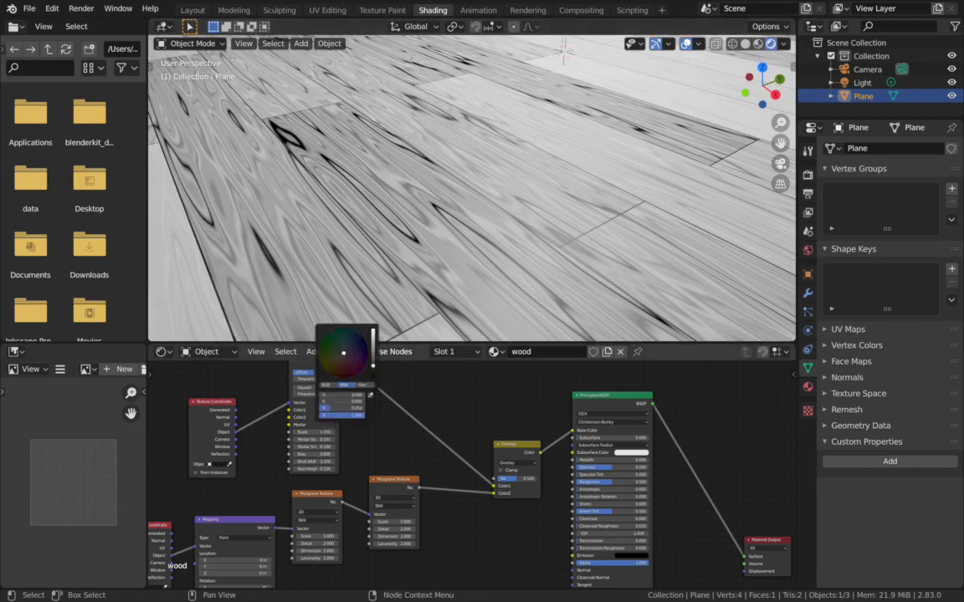
left_click_drag(373, 363, 337, 365)
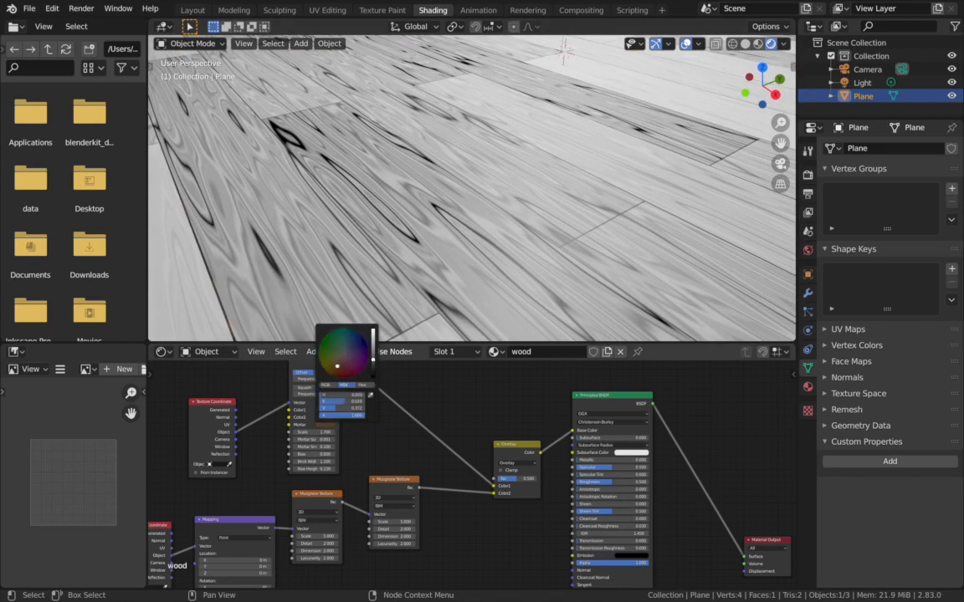
scroll(283, 302, "right", 2, "shift")
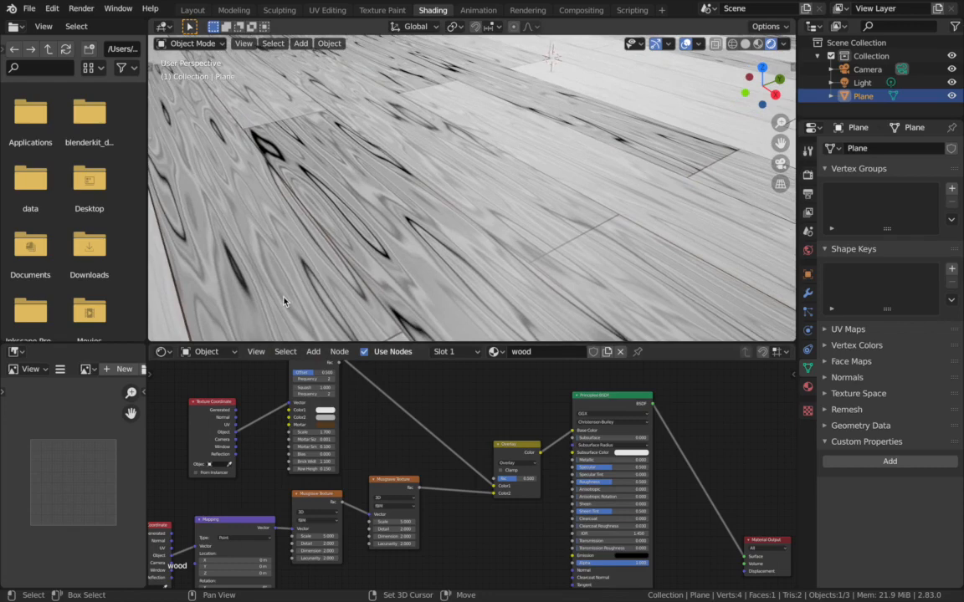
- Add a Math node above the Overlay node and feed the Brick Texture's Color into its first Value input
scroll(282, 301, "left", 4, "shift")
scroll(283, 301, "left", 2, "shift")
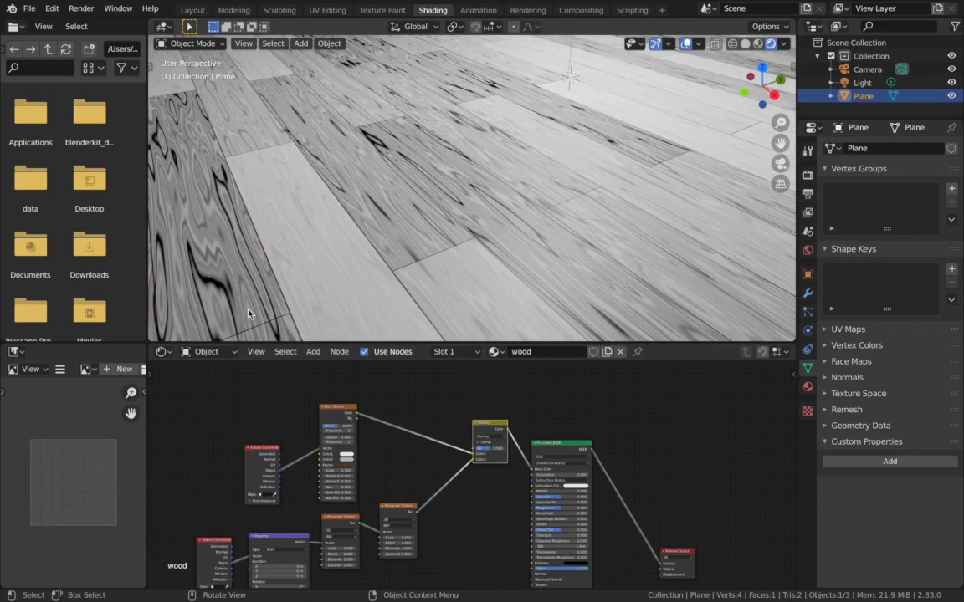
key("shift+a")
left_click(419, 398)
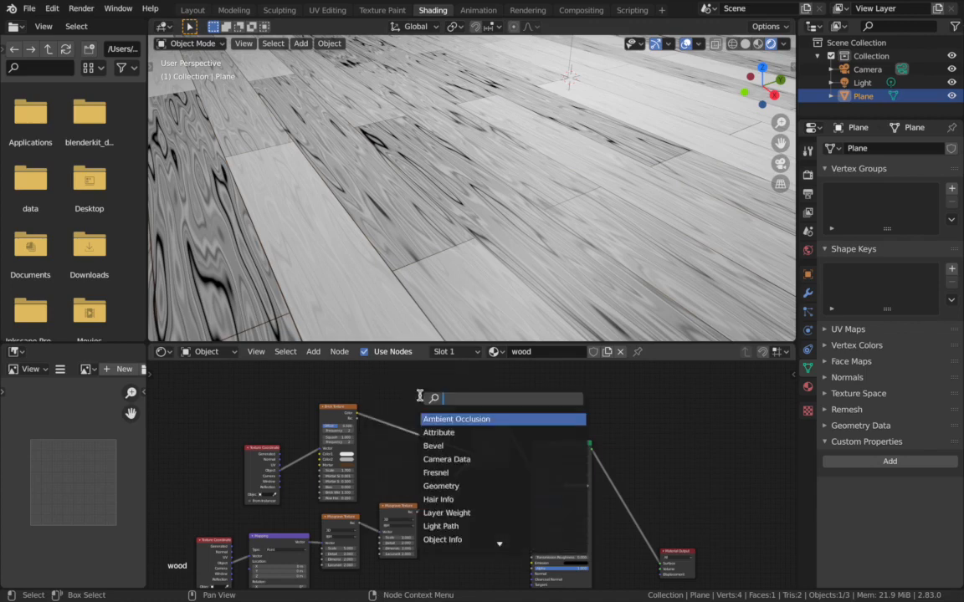
type("math")
key("Return")
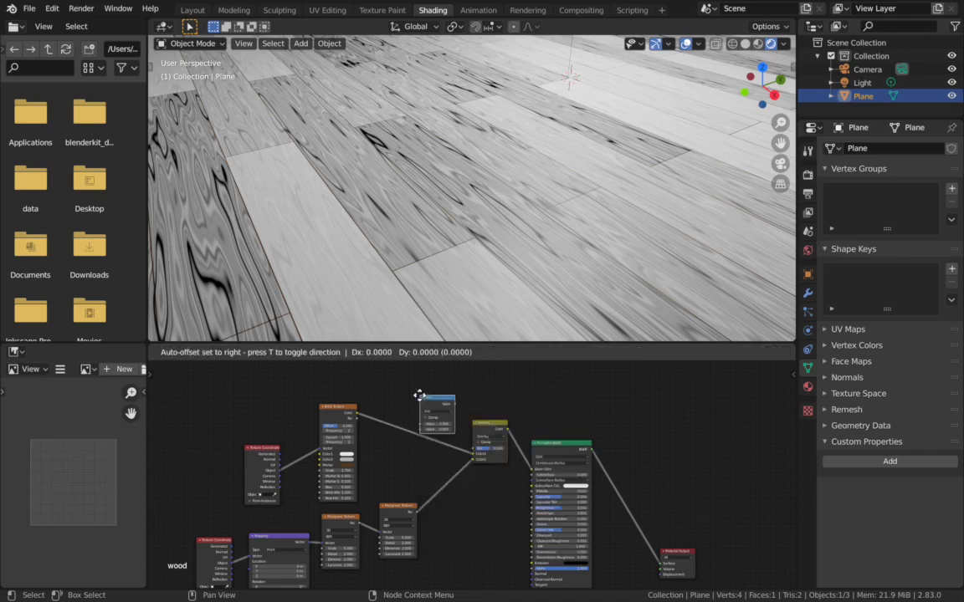
left_click(411, 373)
left_click_drag(357, 412, 410, 399)
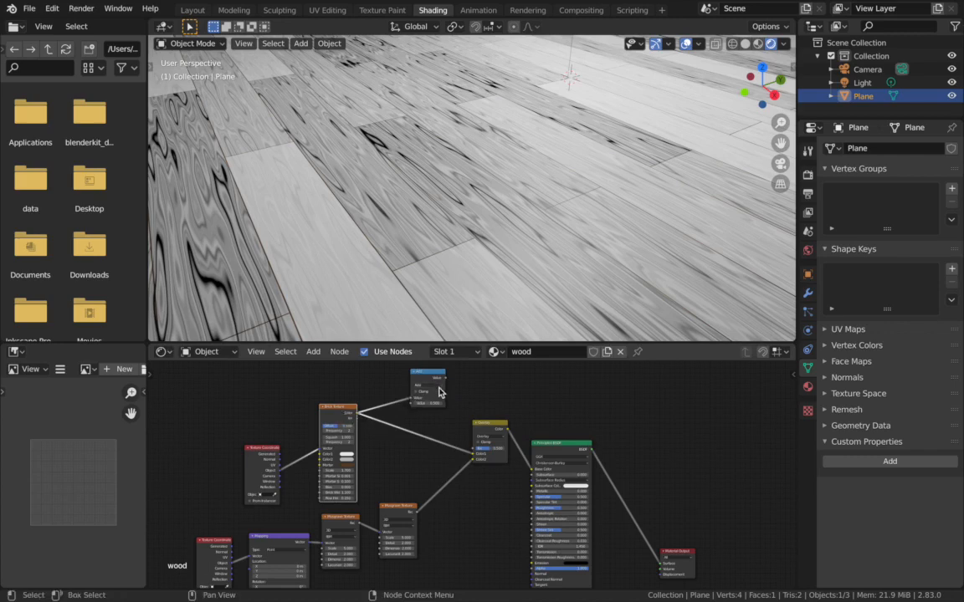
- Set the Math node's operation to Compare and preview its output on the plane
left_click(437, 387)
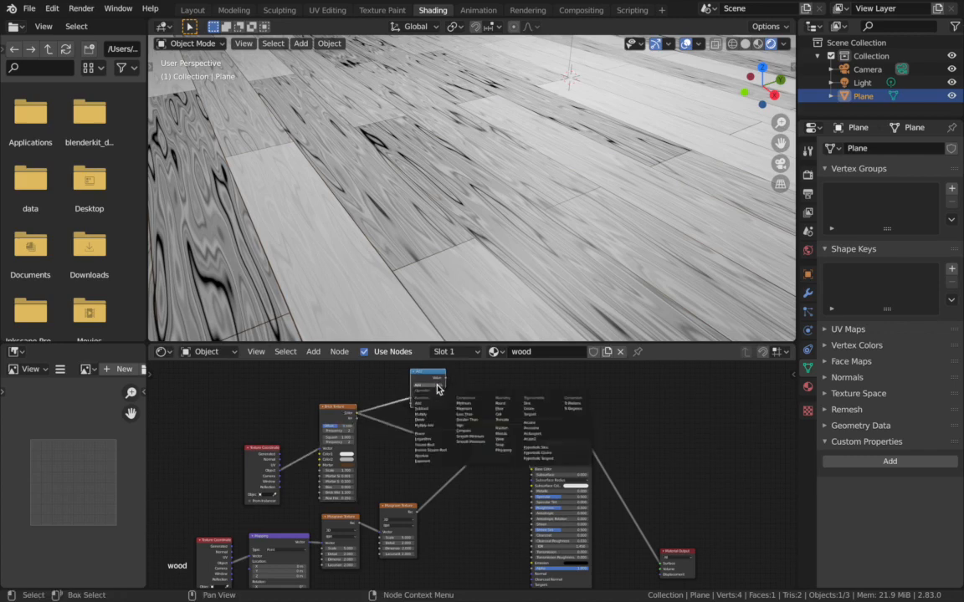
left_click(466, 440)
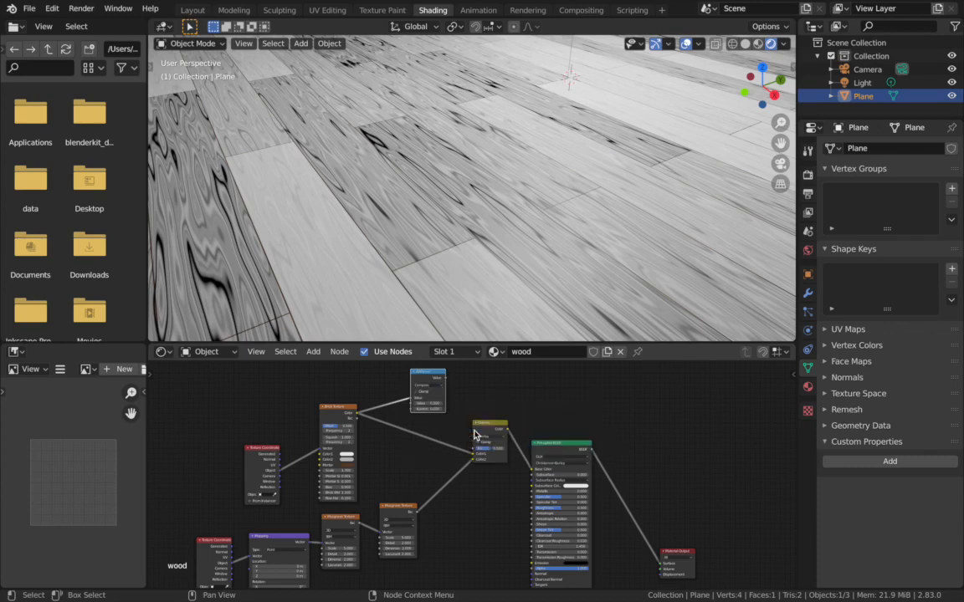
left_click(427, 384, "ctrl+shift")
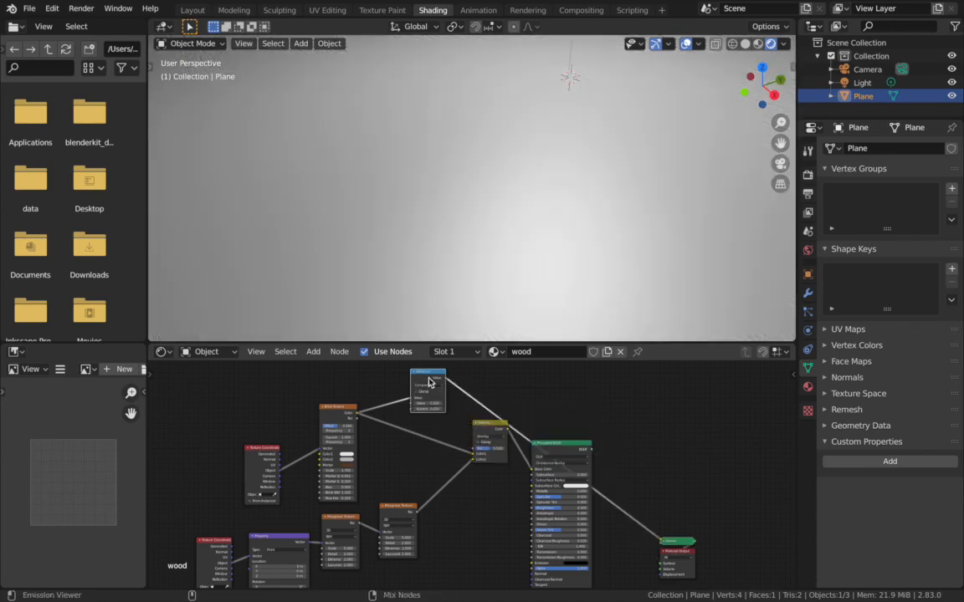
scroll(499, 294, "down", 5)
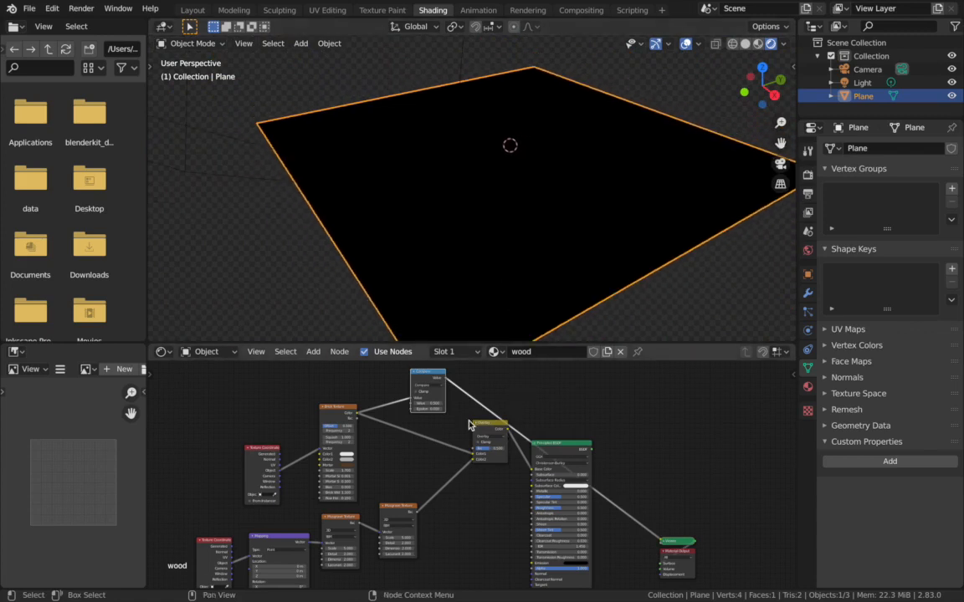
- Set the Compare node's second Value to 1.000 and its Epsilon to 0.800
scroll(468, 424, "up", 3)
middle_click_drag(468, 425, 473, 444)
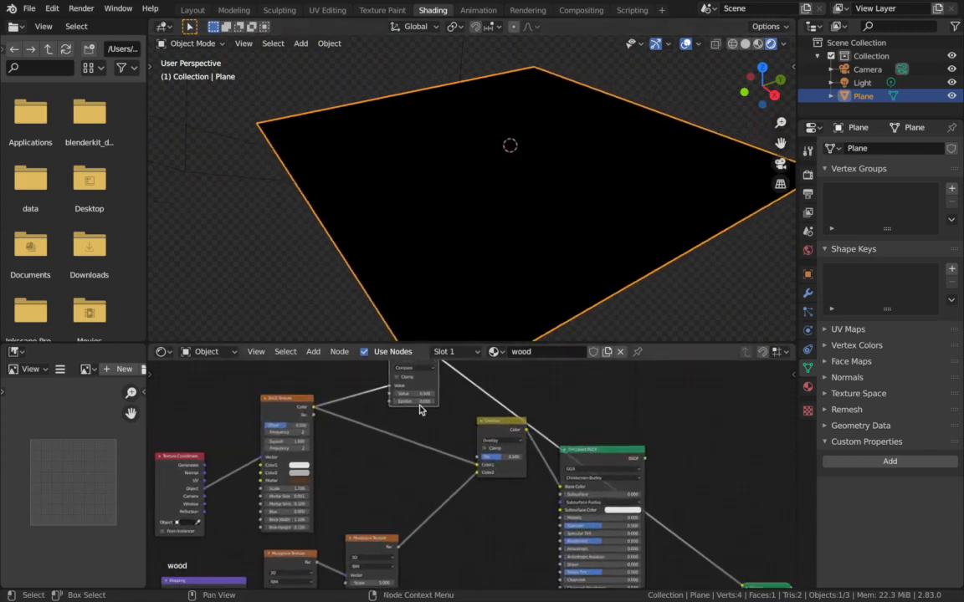
scroll(423, 409, "up", 2)
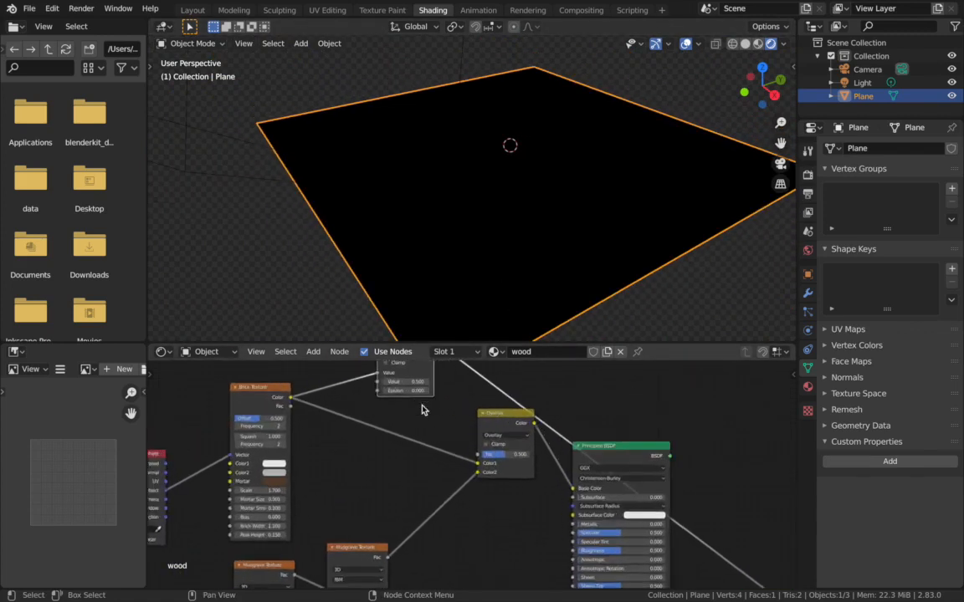
middle_click_drag(418, 384, 419, 445)
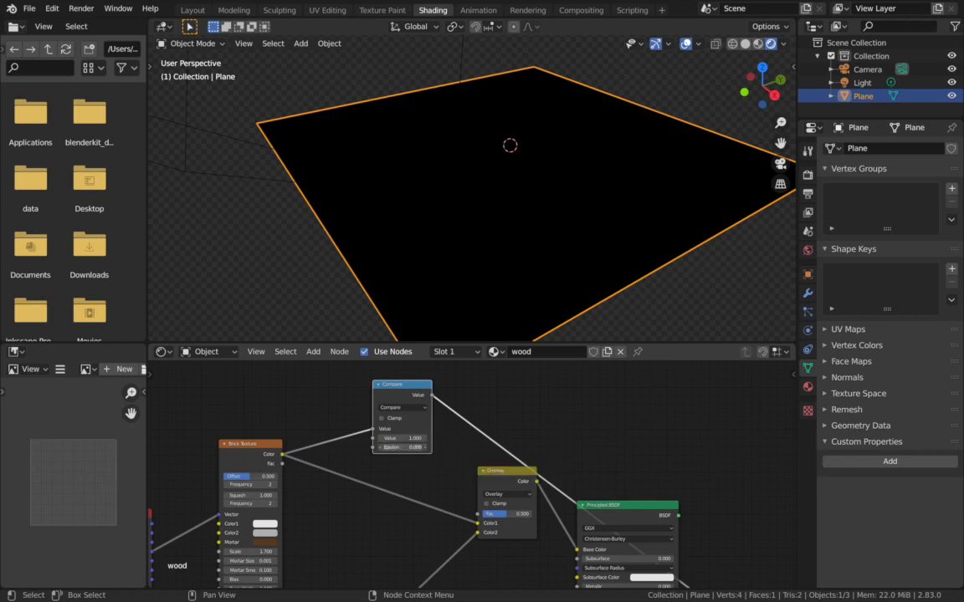
left_click_drag(403, 448, 408, 449)
scroll(514, 295, "up", 3)
scroll(515, 296, "down", 3)
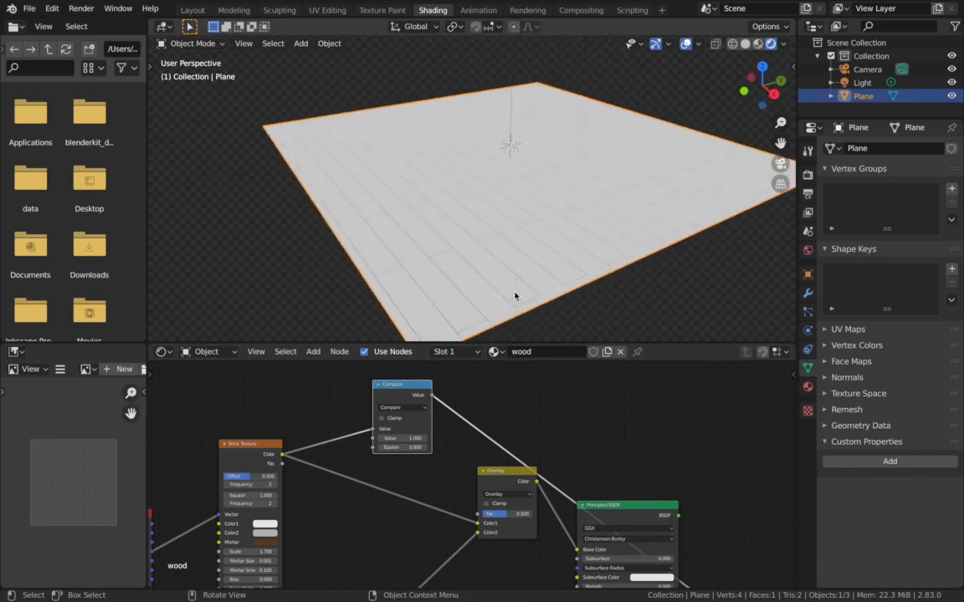
- Connect the Compare node's Value output to the Overlay node's Fac and switch the preview back to the Principled BSDF
scroll(515, 295, "up", 3)
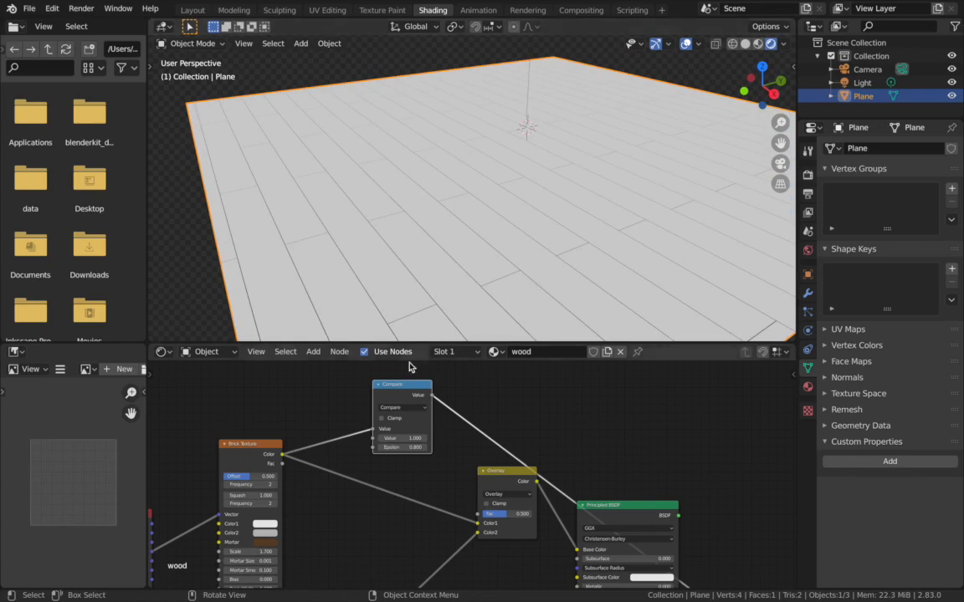
scroll(360, 246, "down", 3)
scroll(360, 246, "down", 1)
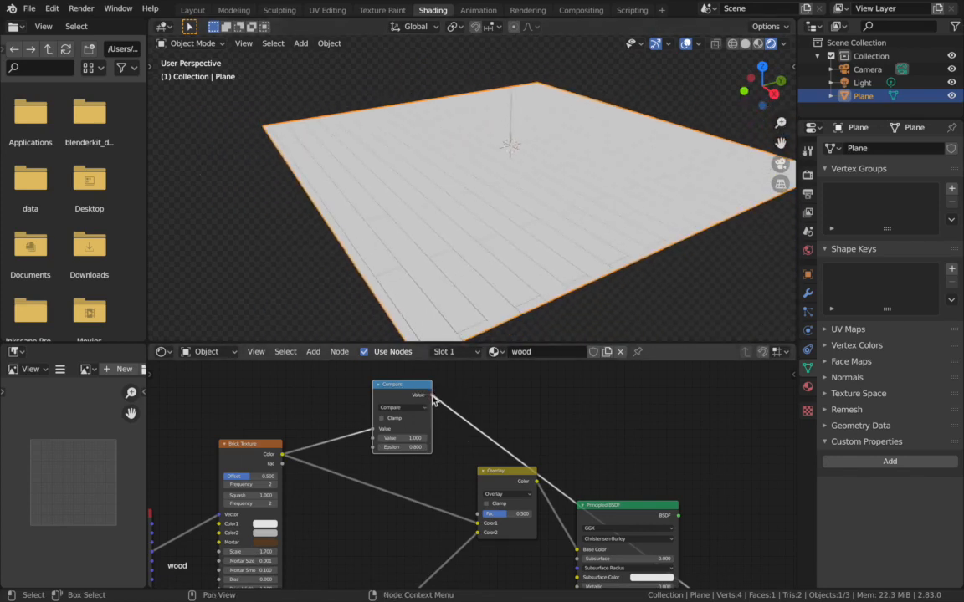
mouse_move(432, 396)
left_mouse_down()
mouse_move(483, 500)
mouse_move(479, 513)
left_mouse_up()
left_click(637, 516, "ctrl+shift")
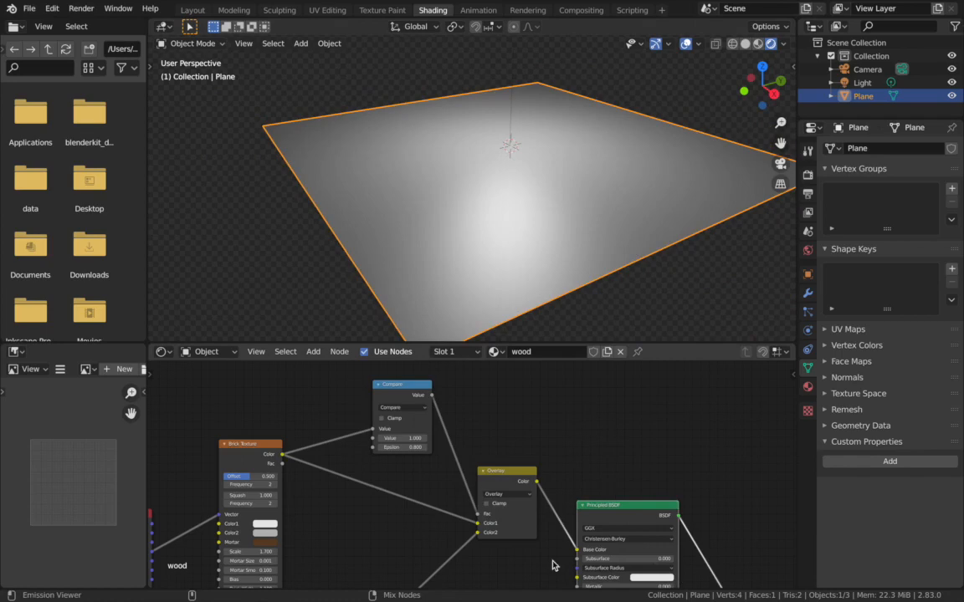
- Examine the brown plank seams and the overlaid wood grain on the plane up close and from a distance
scroll(502, 181, "up", 6)
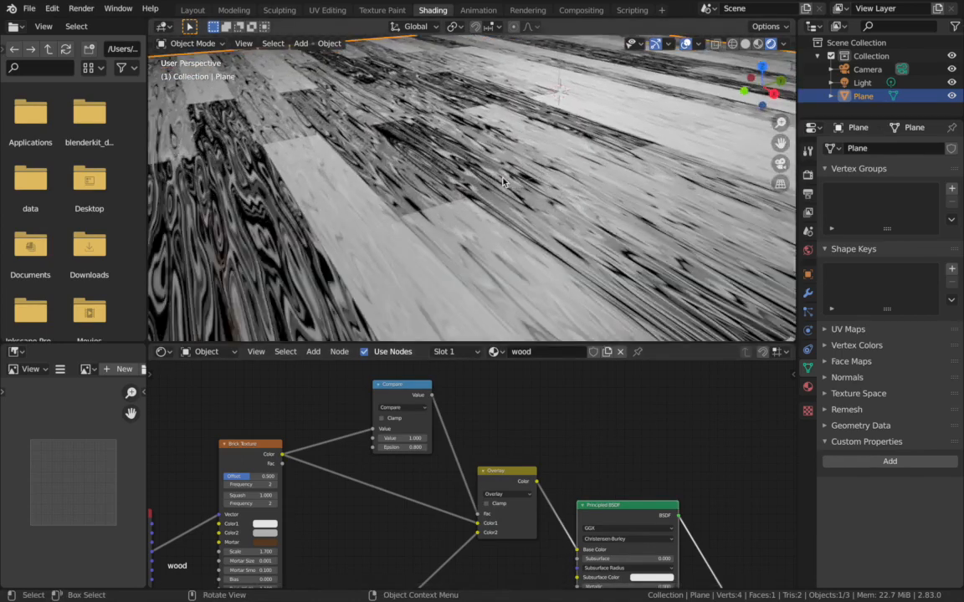
scroll(502, 182, "up", 3)
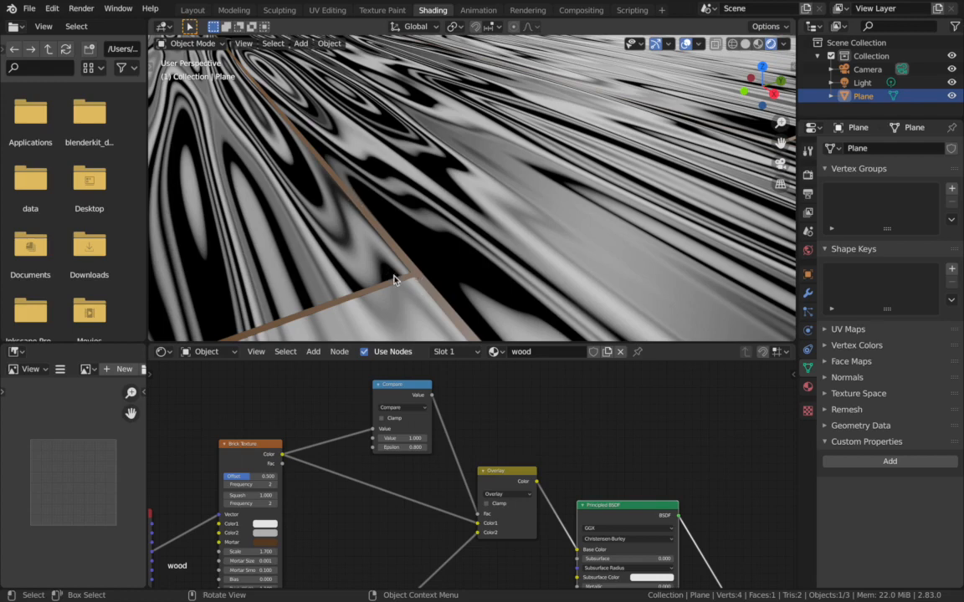
scroll(394, 280, "down", 3)
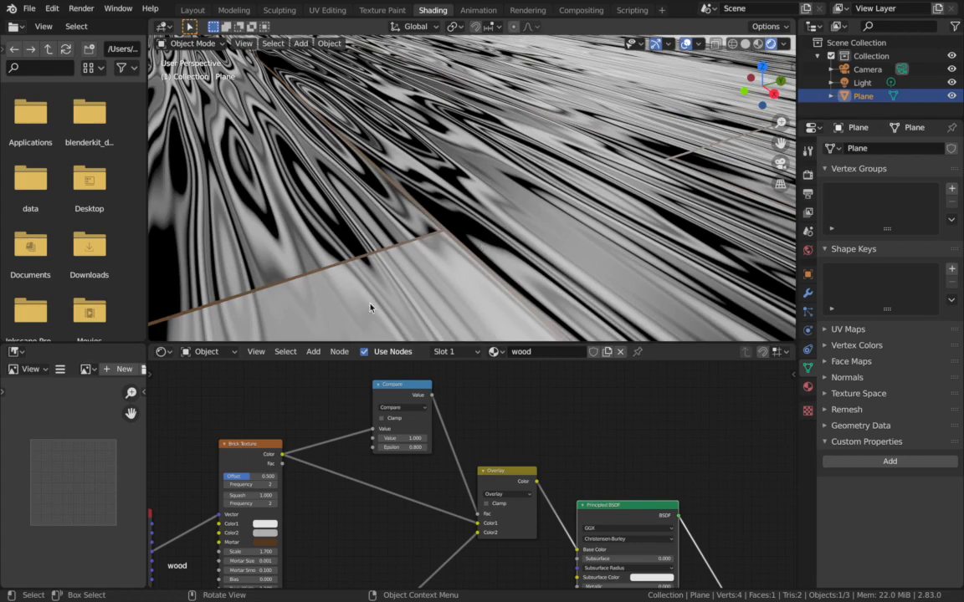
scroll(440, 67, "down", 15)
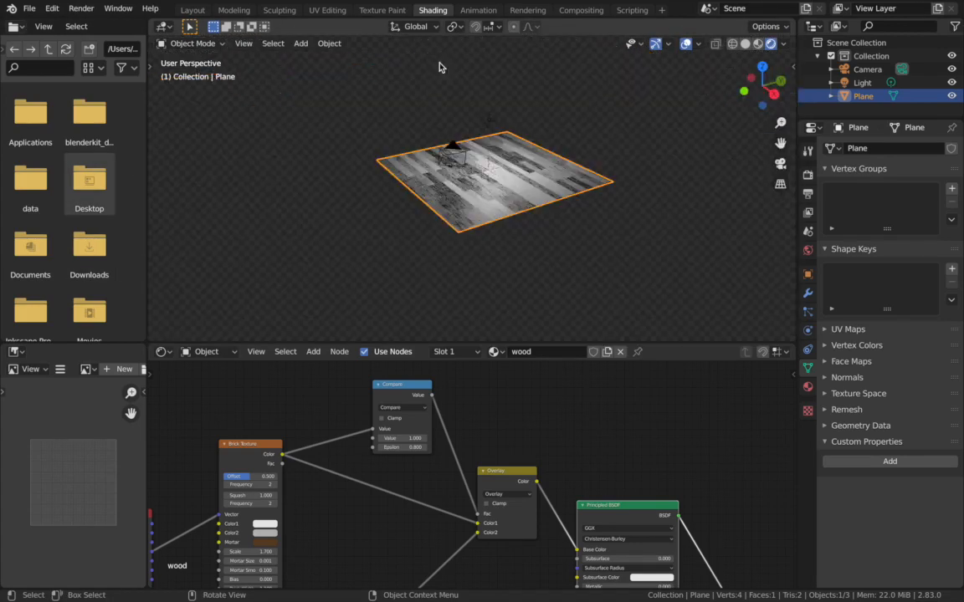
scroll(440, 67, "up", 10)
scroll(440, 67, "down", 2)
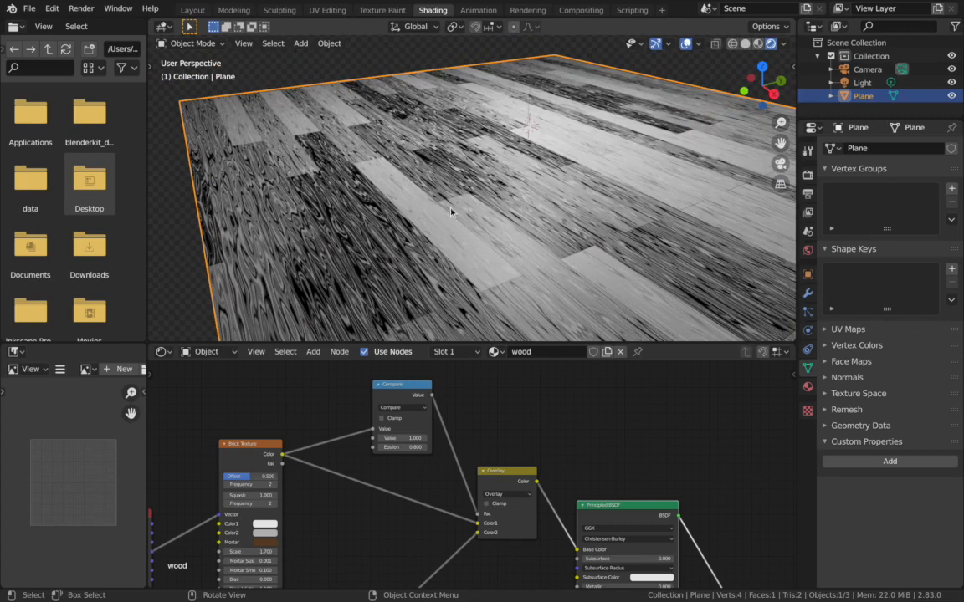
scroll(454, 515, "down", 3)
- Move the Principled BSDF and Material Output nodes farther from the Overlay node to make room between them
key("Home")
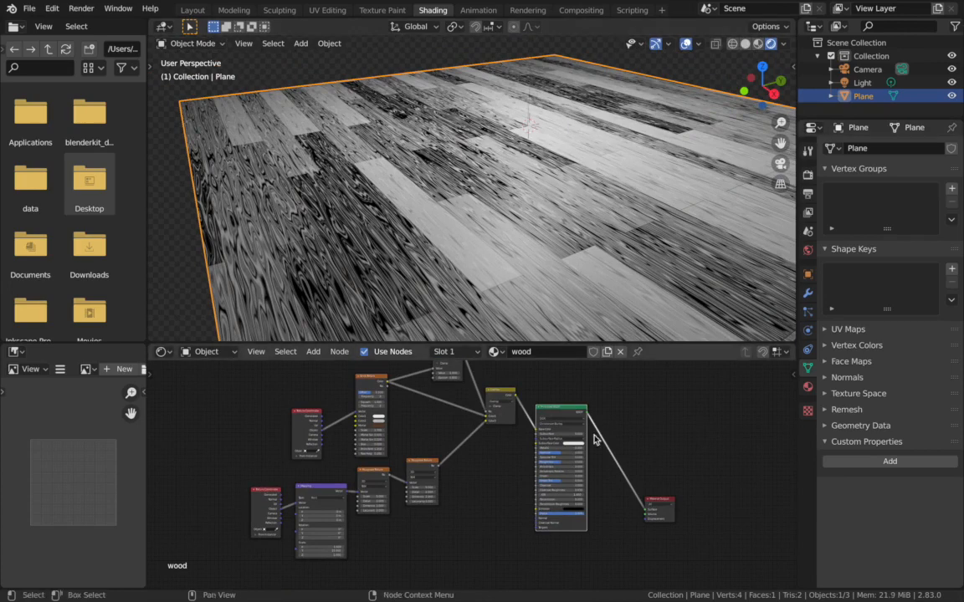
scroll(594, 440, "up", 1)
scroll(456, 473, "up", 1)
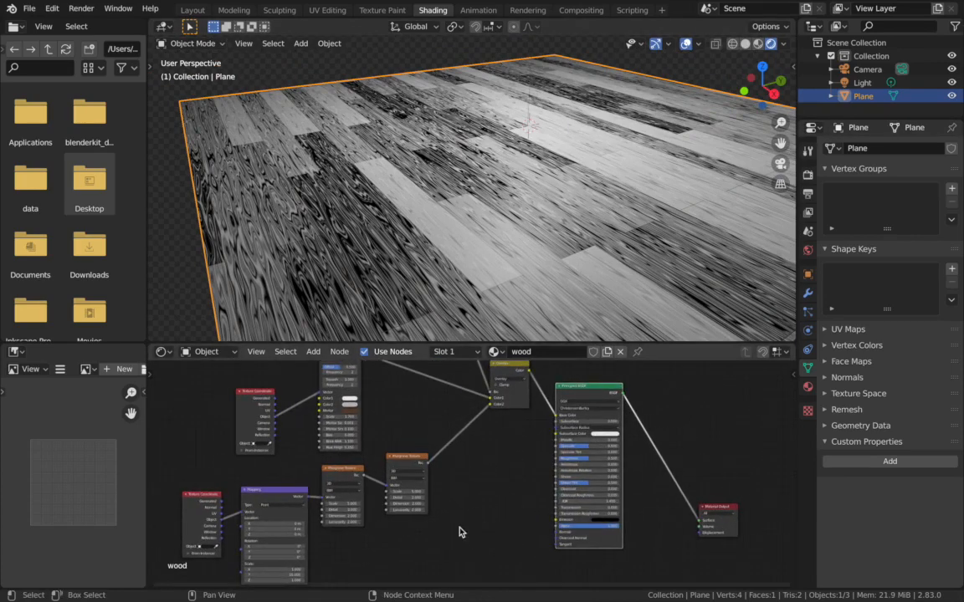
scroll(459, 528, "up", 2)
scroll(459, 527, "right", 2)
left_click_drag(533, 399, 635, 537)
left_click_drag(542, 426, 605, 390)
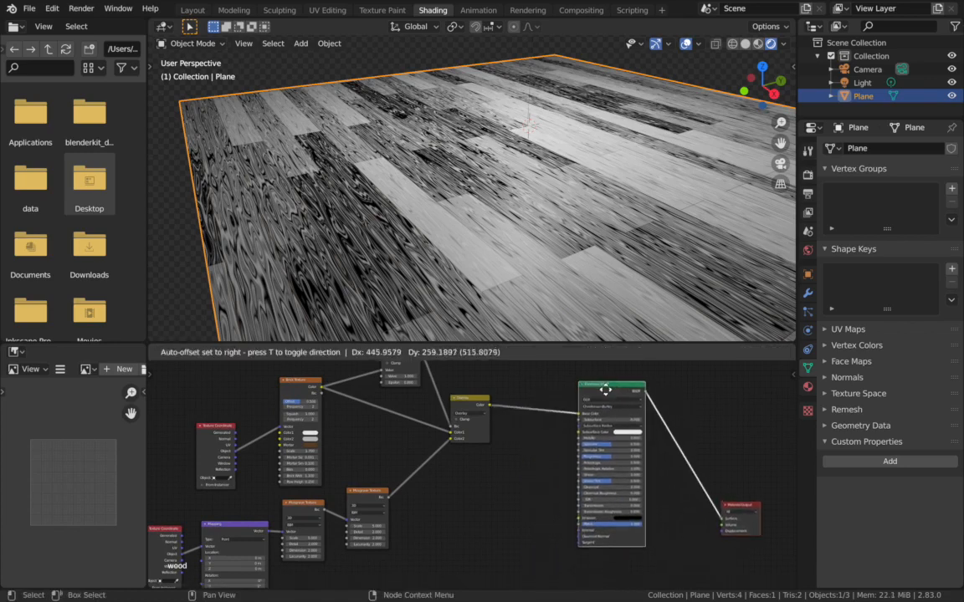
scroll(506, 447, "up", 1)
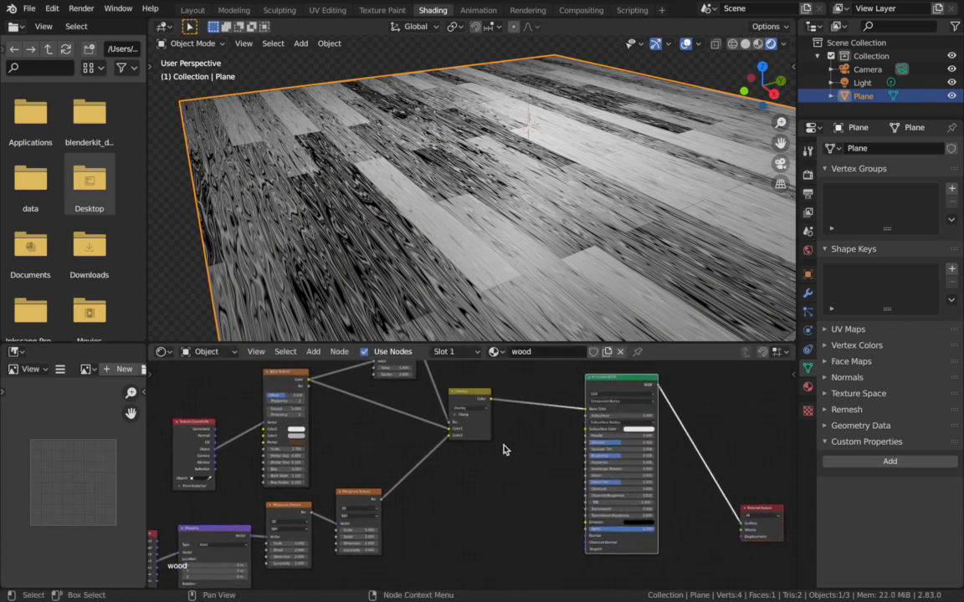
- Add a Bump node between the second Musgrave Texture and the Principled BSDF
left_click(518, 457)
key("shift+a")
left_click(511, 449)
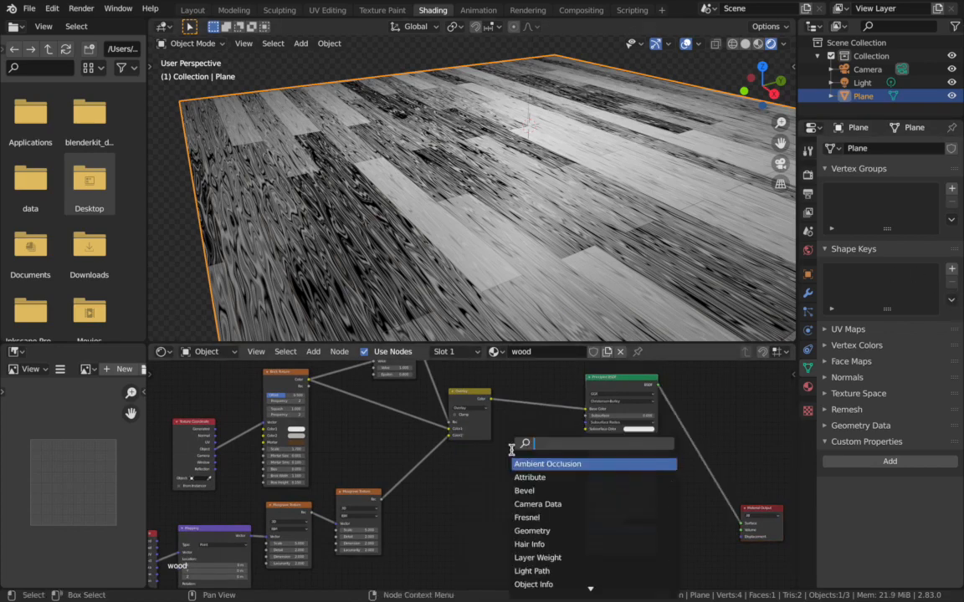
type("bump")
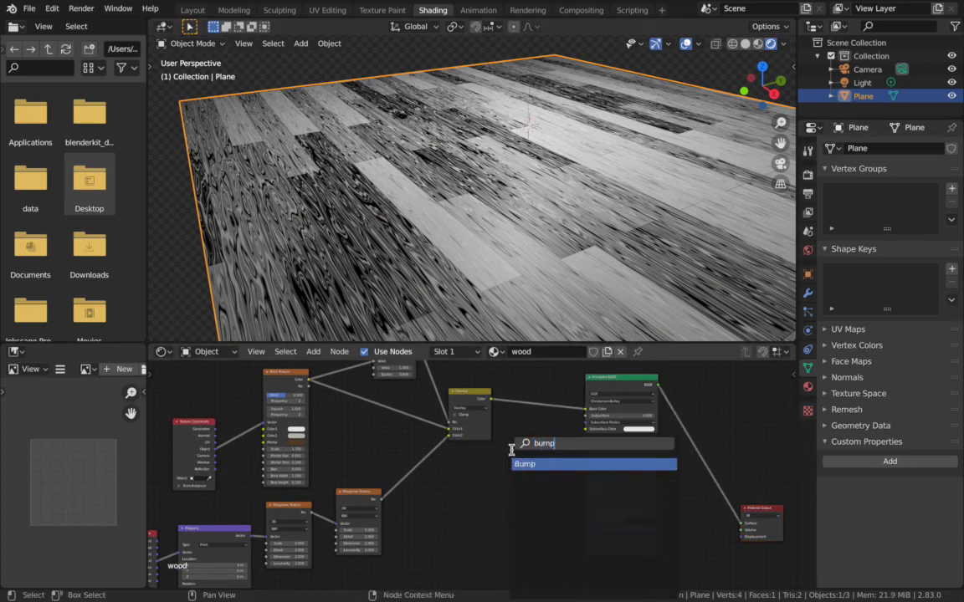
key("Return")
left_click(509, 462)
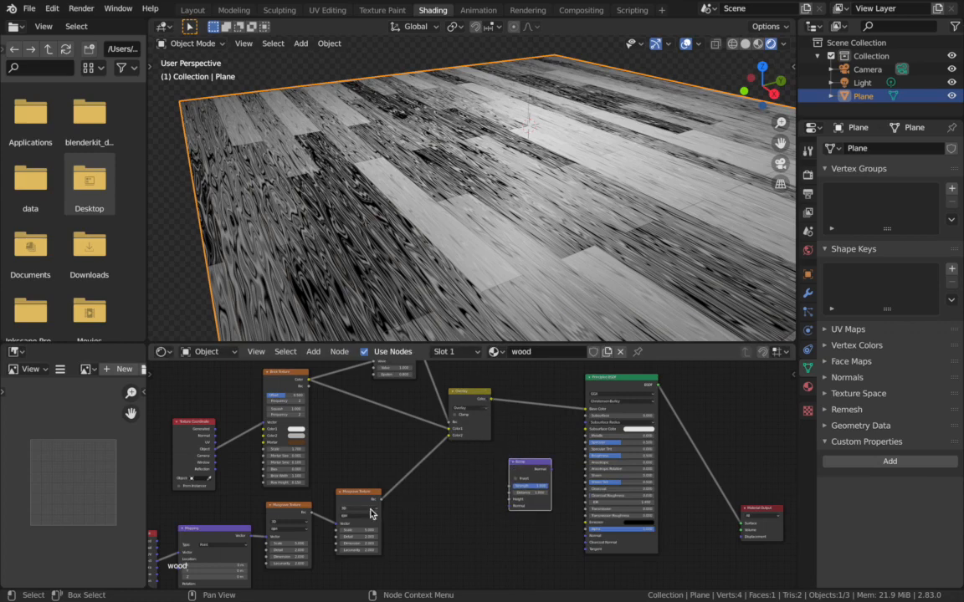
- Connect the second Musgrave Texture's output through the Bump node's Height to the Principled BSDF's Normal, with Strength 0.1
left_click_drag(380, 500, 509, 500)
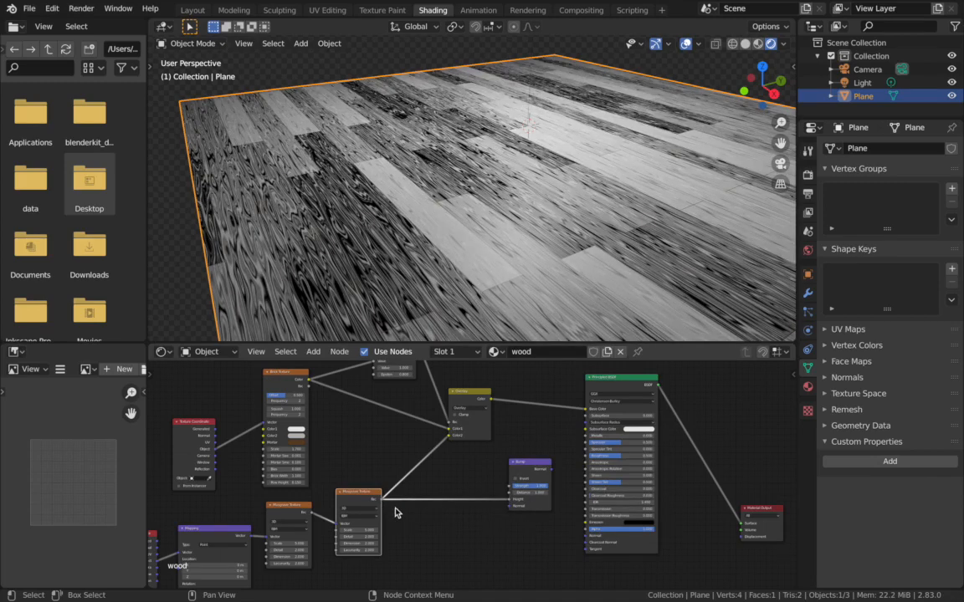
left_click_drag(551, 468, 586, 536)
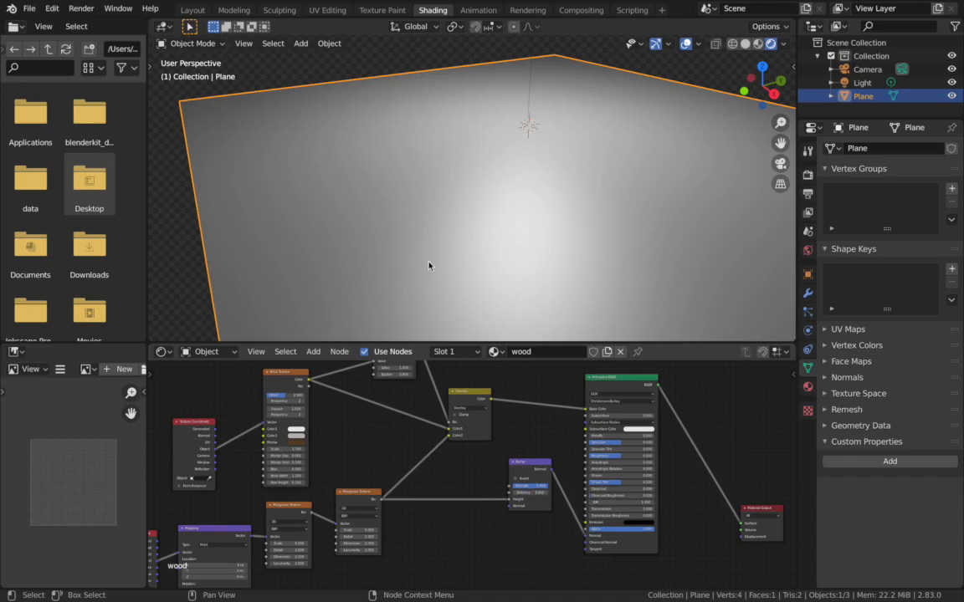
left_click(529, 486)
type(".1")
key("Return")
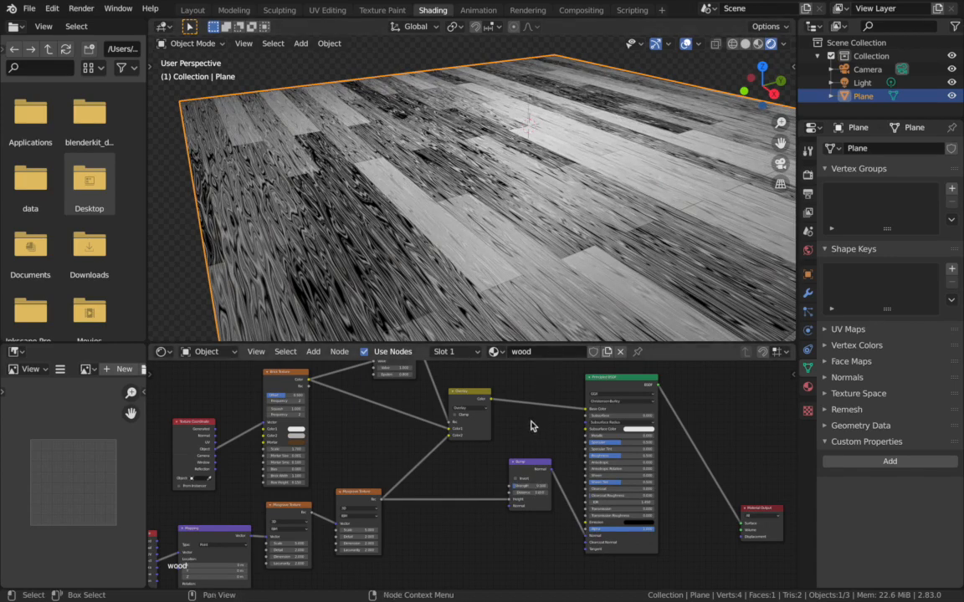
- Insert a ColorRamp node into the link between the Overlay node and the Principled BSDF's Base Color
key("shift+a")
left_click(515, 390)
type("colo")
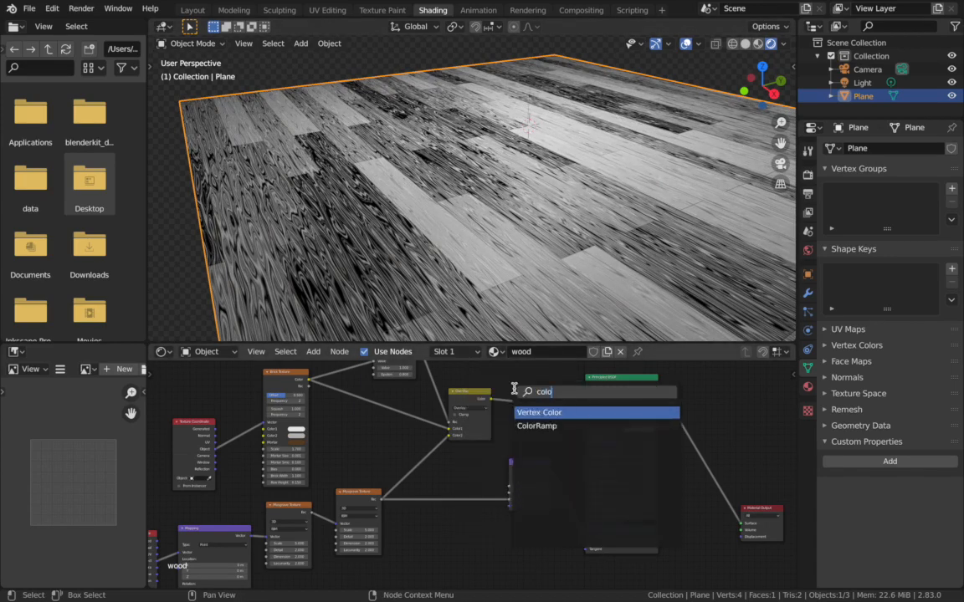
key("Return")
left_click(514, 390)
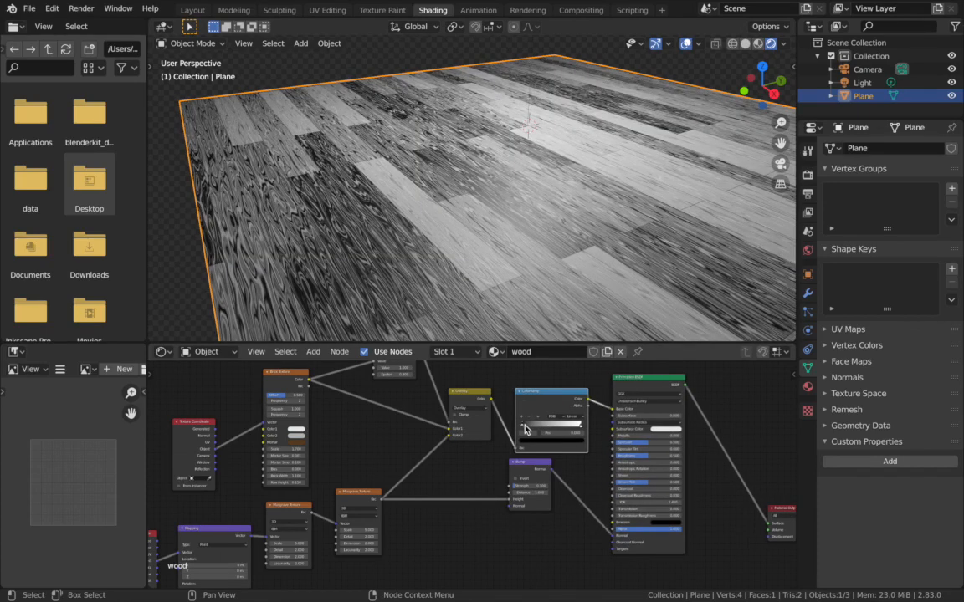
- Recolor the ColorRamp's white stop to a medium tan brown, darkening it and shifting its hue toward orange
left_click(579, 428)
left_click(544, 440)
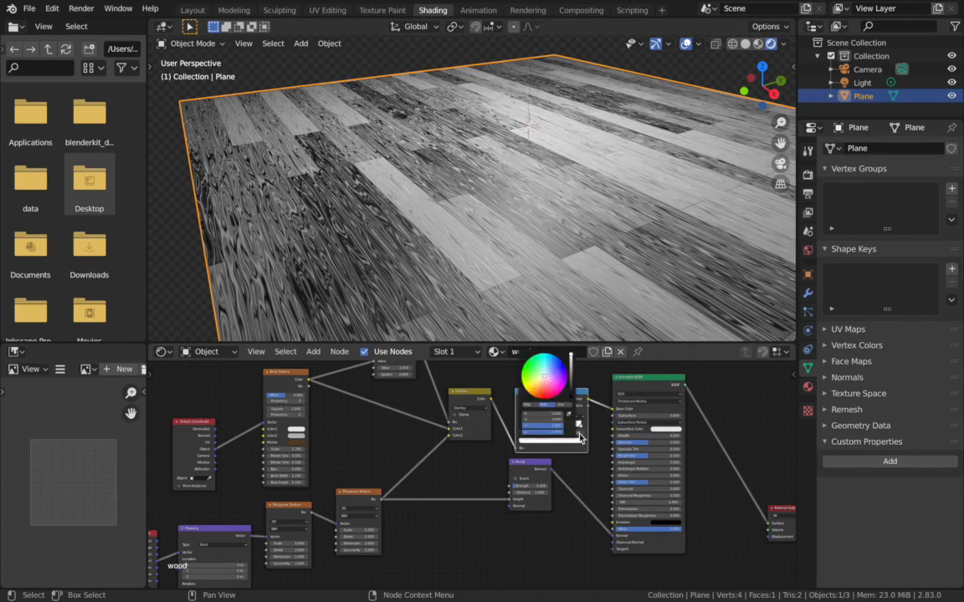
left_click_drag(572, 366, 572, 371)
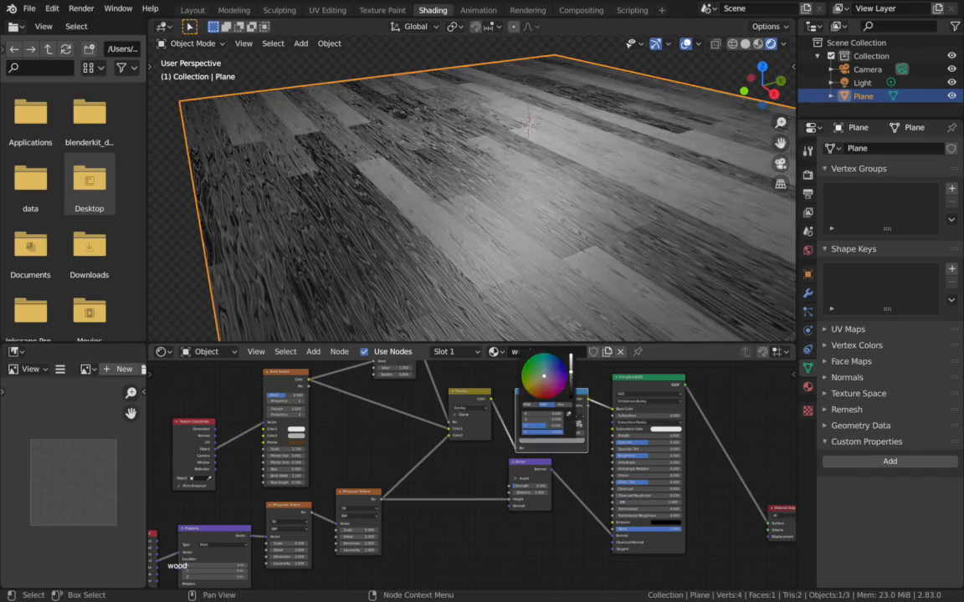
left_click(535, 384)
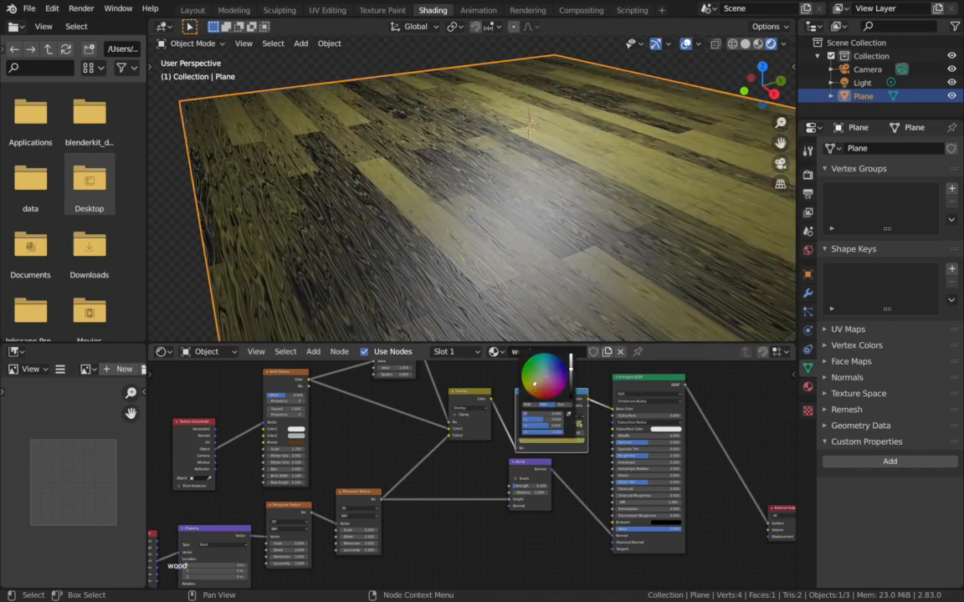
mouse_move(535, 385)
left_mouse_down()
mouse_move(539, 392)
mouse_move(534, 384)
left_mouse_up()
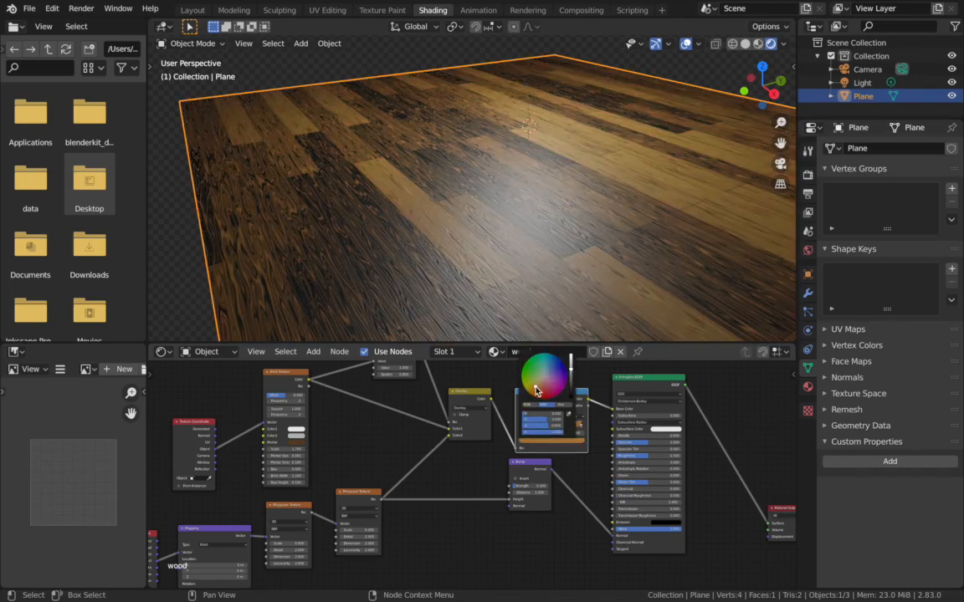
left_click(539, 385)
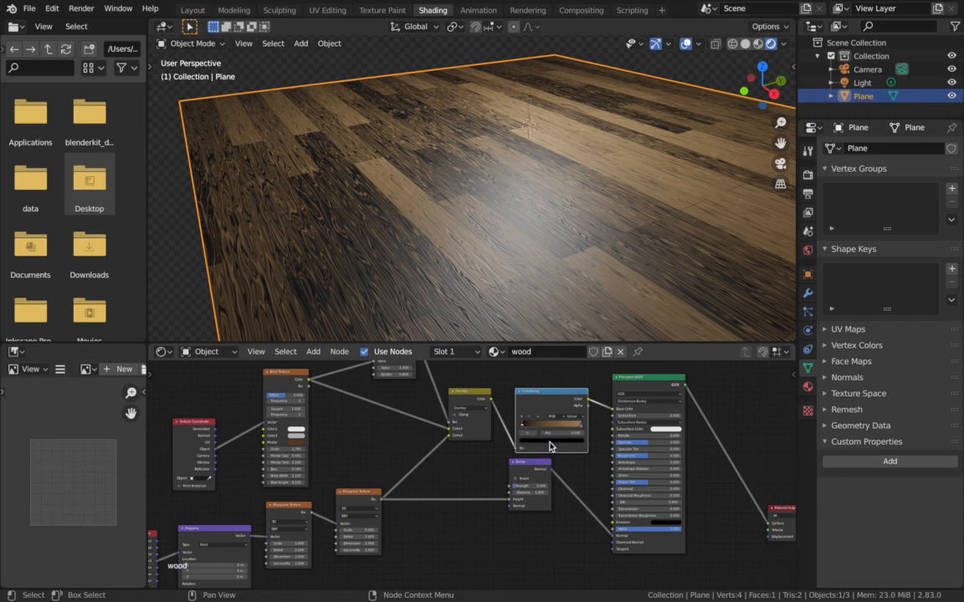
- Set the ColorRamp's black stop to a dark brown by sampling the ramp's tan end and lowering the brightness
left_click(565, 441)
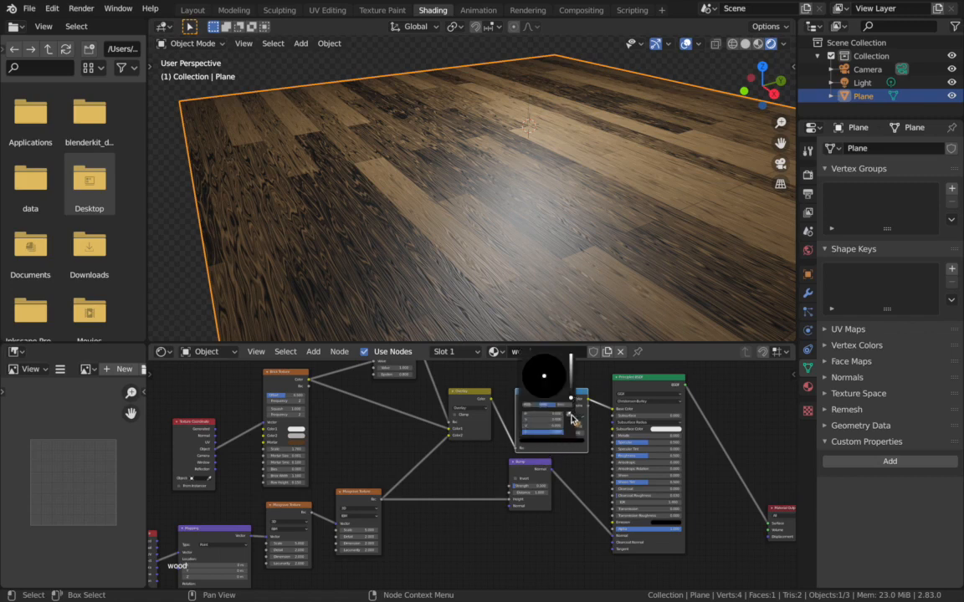
left_click(571, 416)
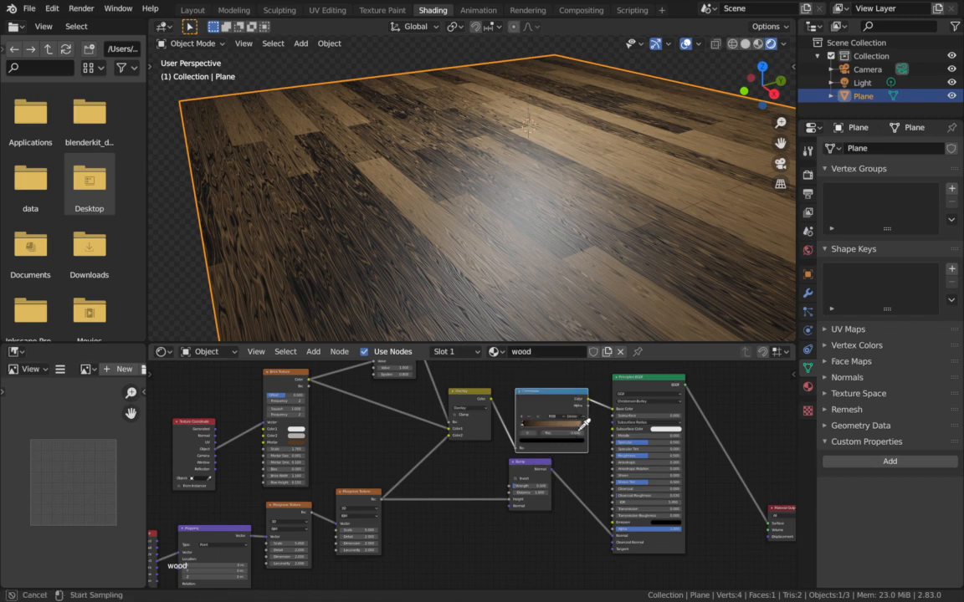
left_click(577, 417)
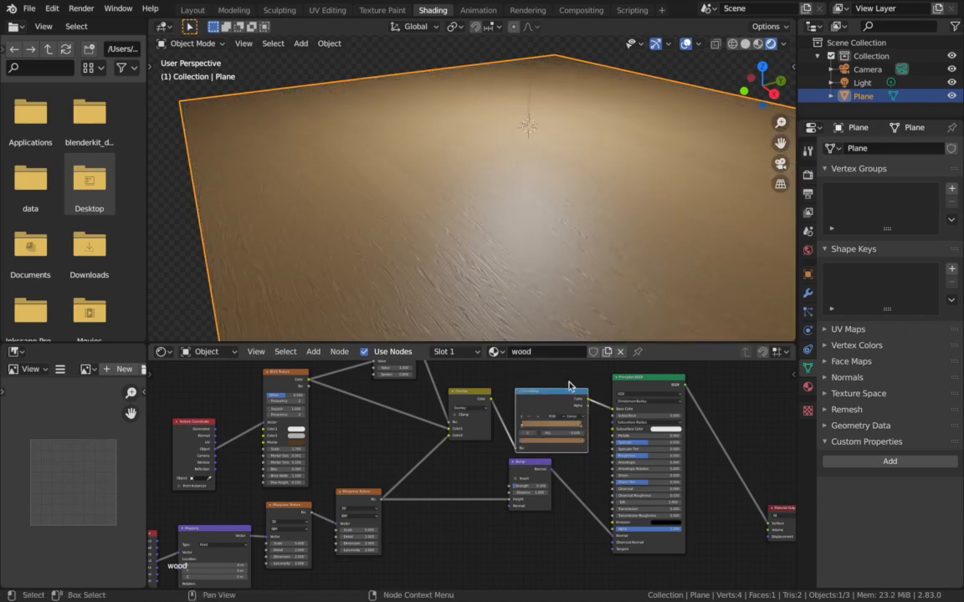
left_click(569, 444)
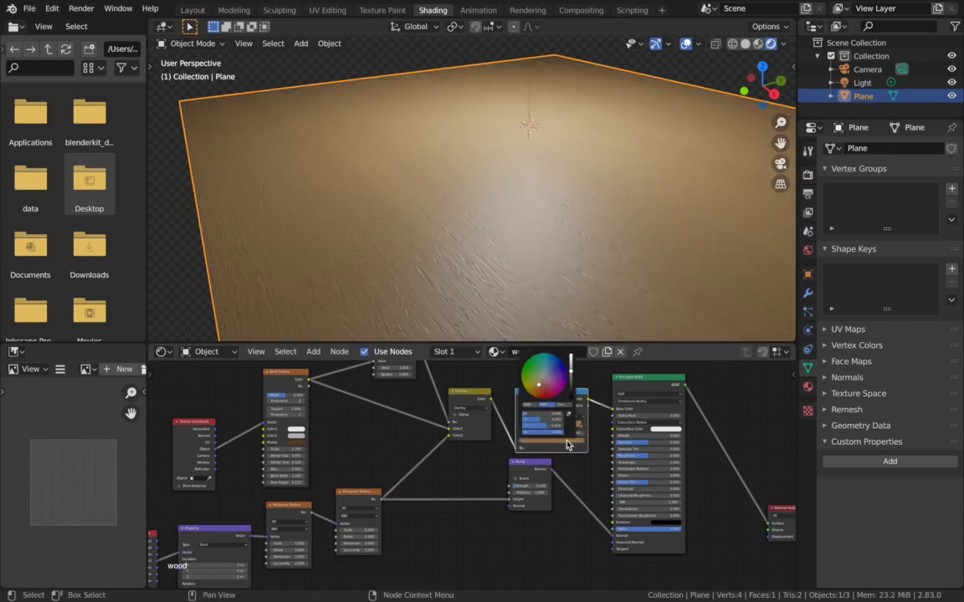
left_click(571, 383)
left_click_drag(570, 383, 571, 385)
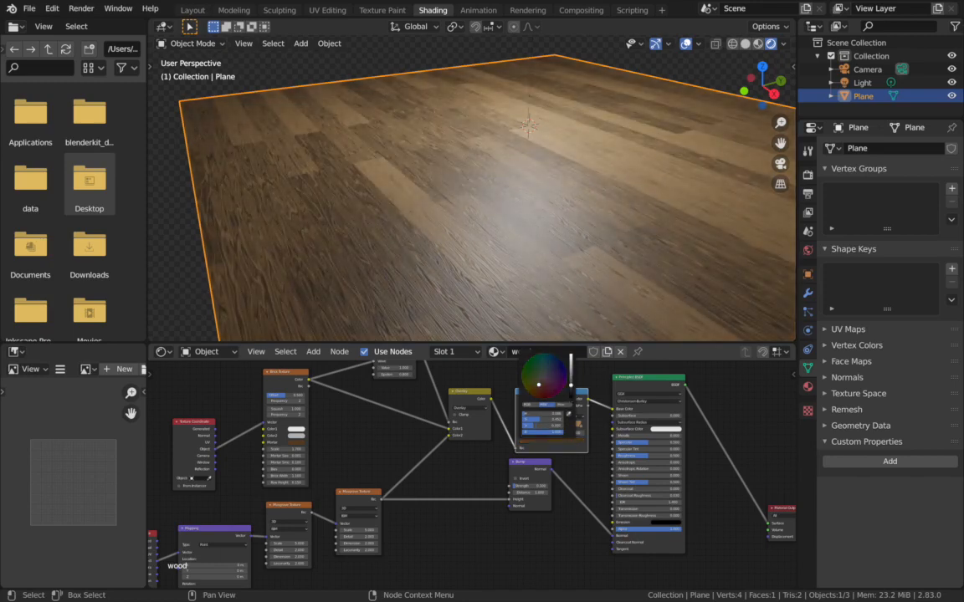
- Check the floor through the camera, and set the Principled BSDF's Roughness to about 0.9 and Specular to about 0.23
middle_click_drag(508, 262, 505, 262)
key("KP_0")
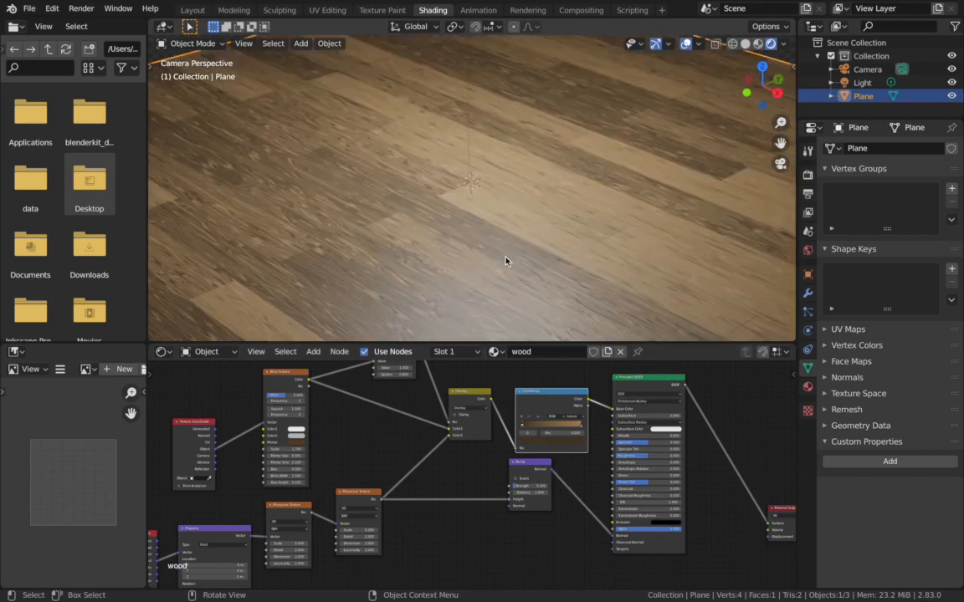
key("KP_0")
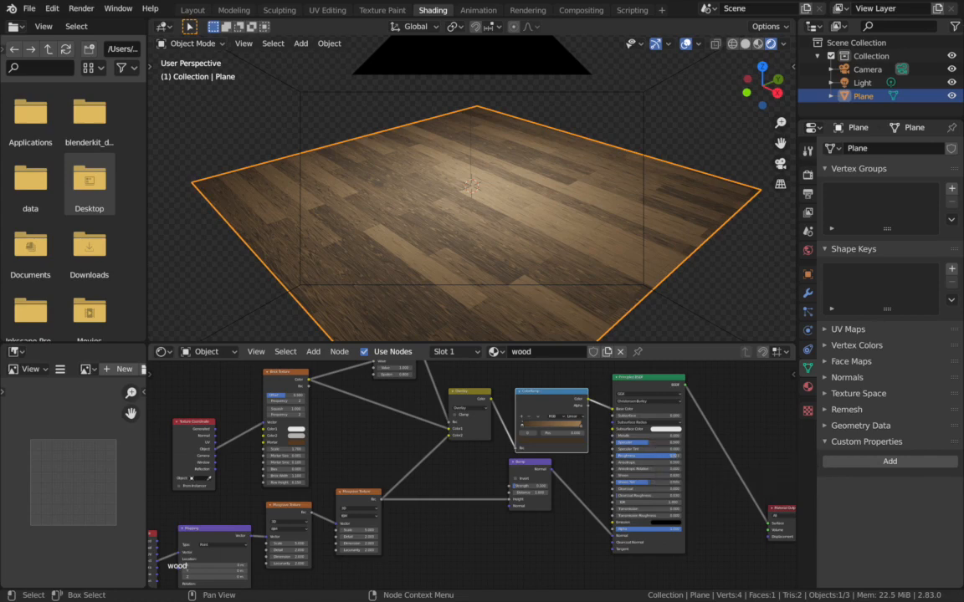
left_click_drag(657, 442, 673, 441)
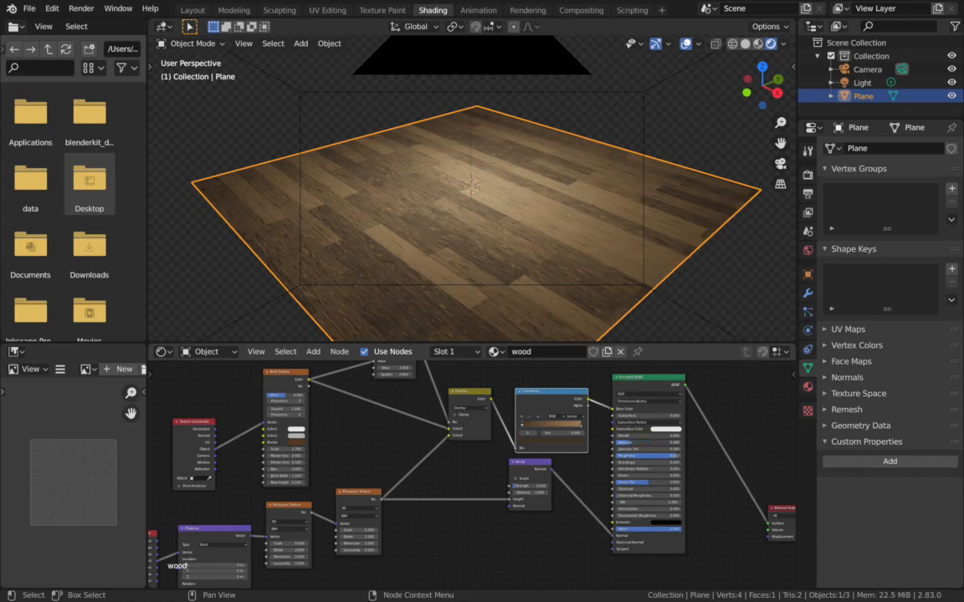
scroll(650, 517, "down", 1)
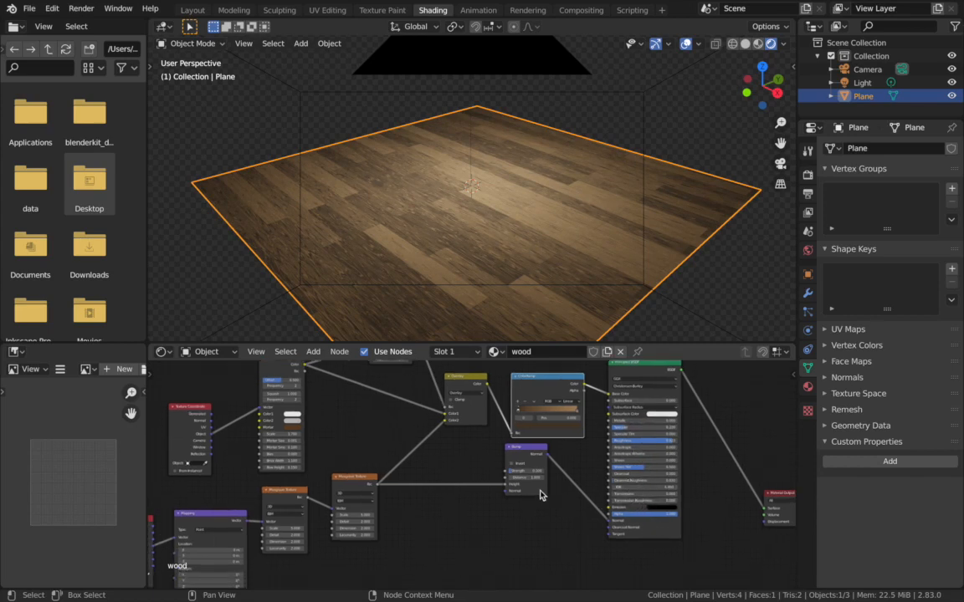
scroll(540, 495, "up", 1)
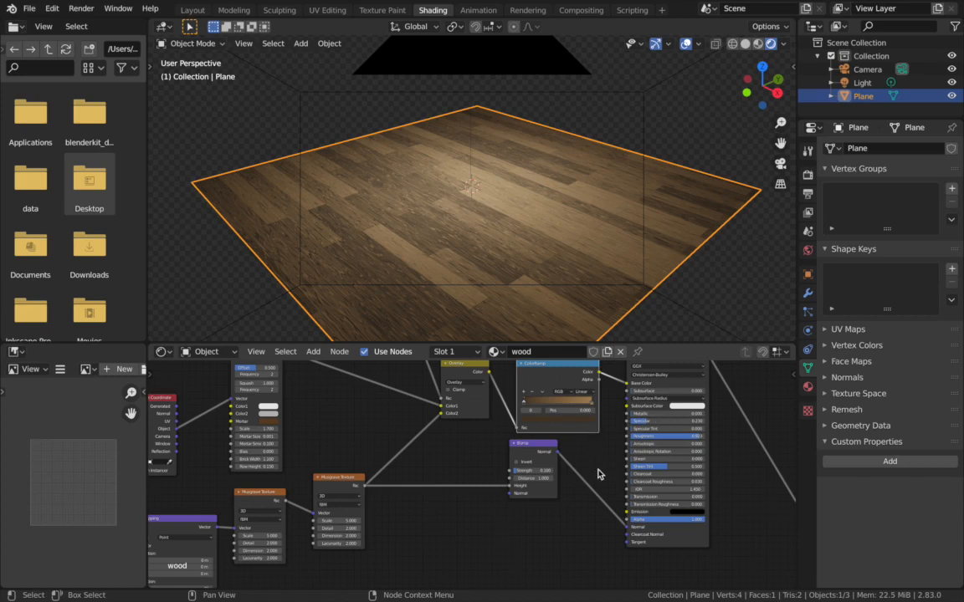
scroll(598, 473, "up", 1)
scroll(599, 473, "up", 5)
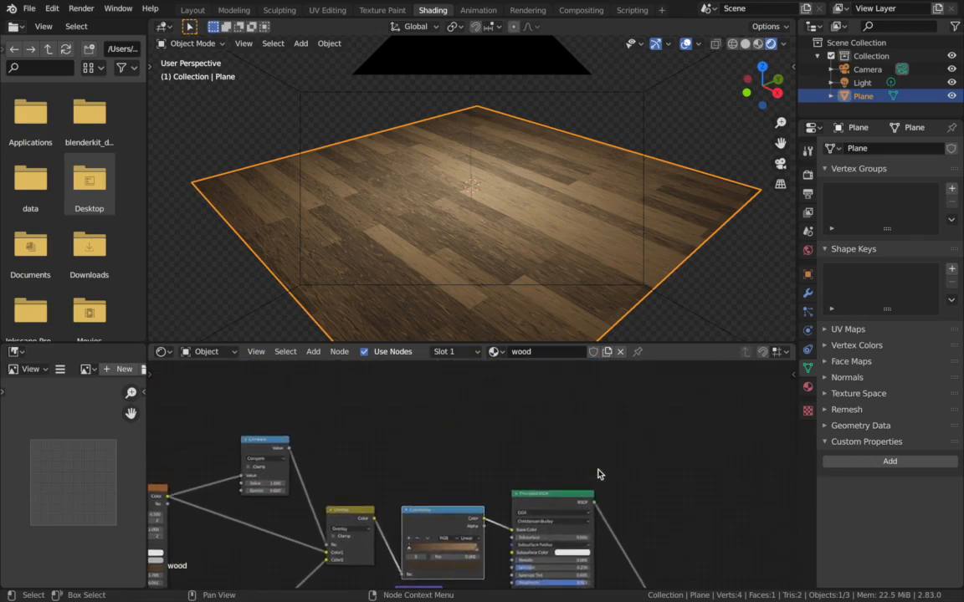